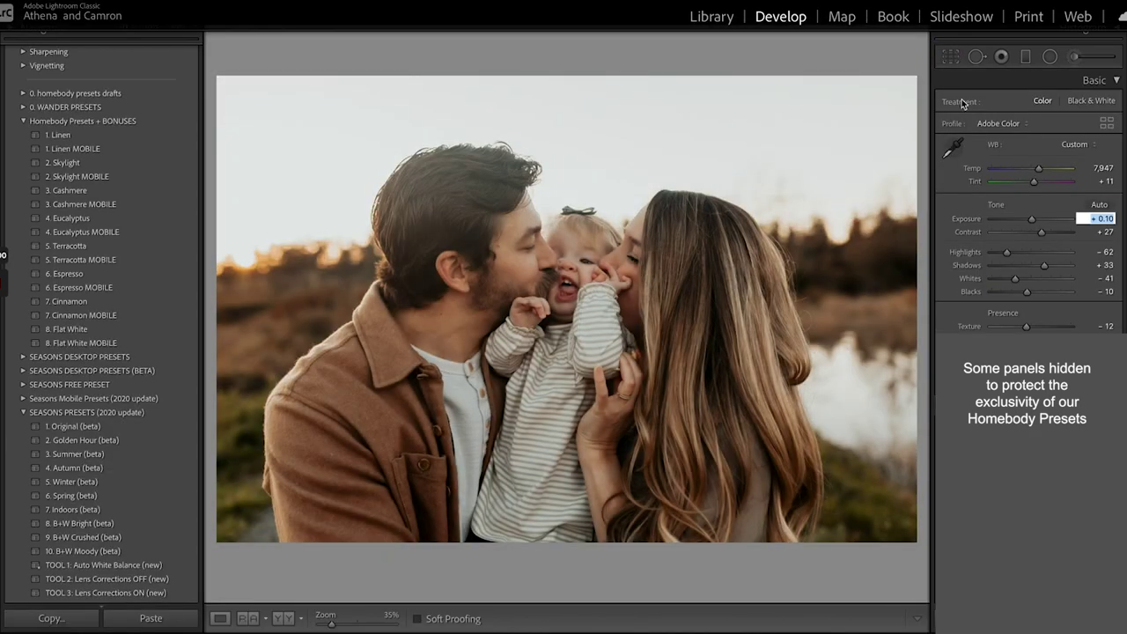
- Undo the pasted settings on this photo and set Exposure to +0.05
left_click(951, 56)
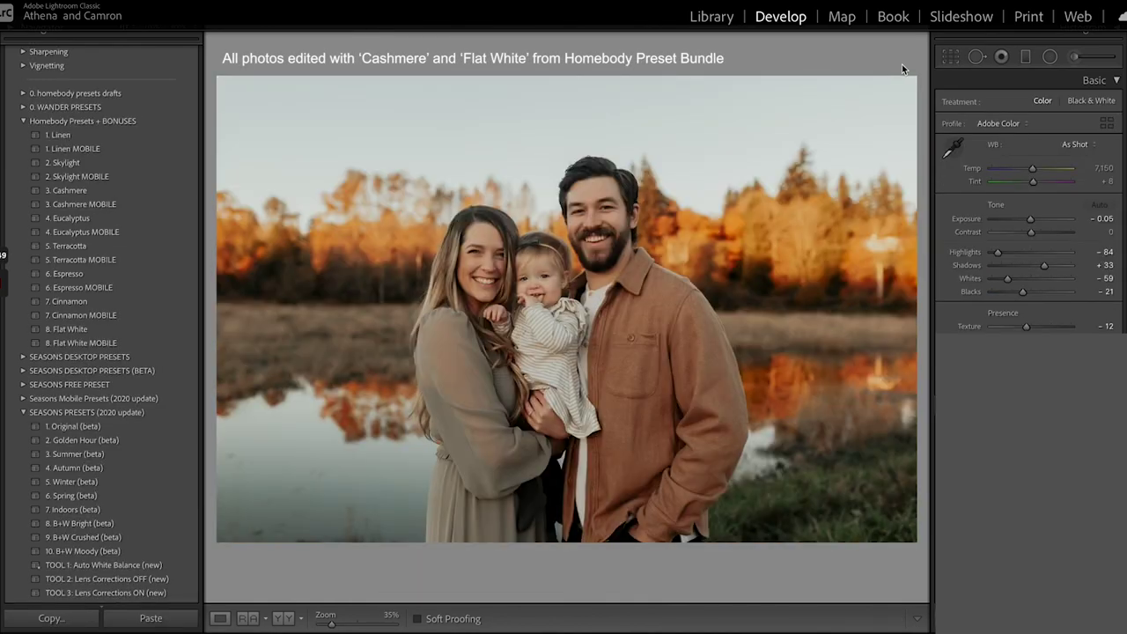
key("ctrl+z")
left_click(1096, 217)
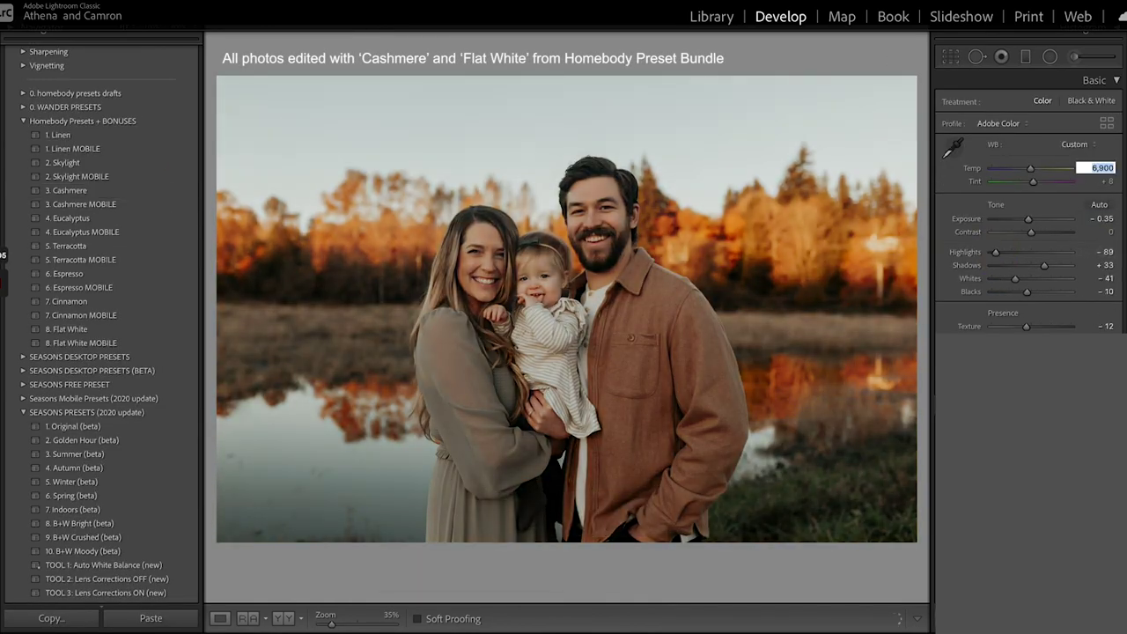
scroll(1030, 334, "down", 10)
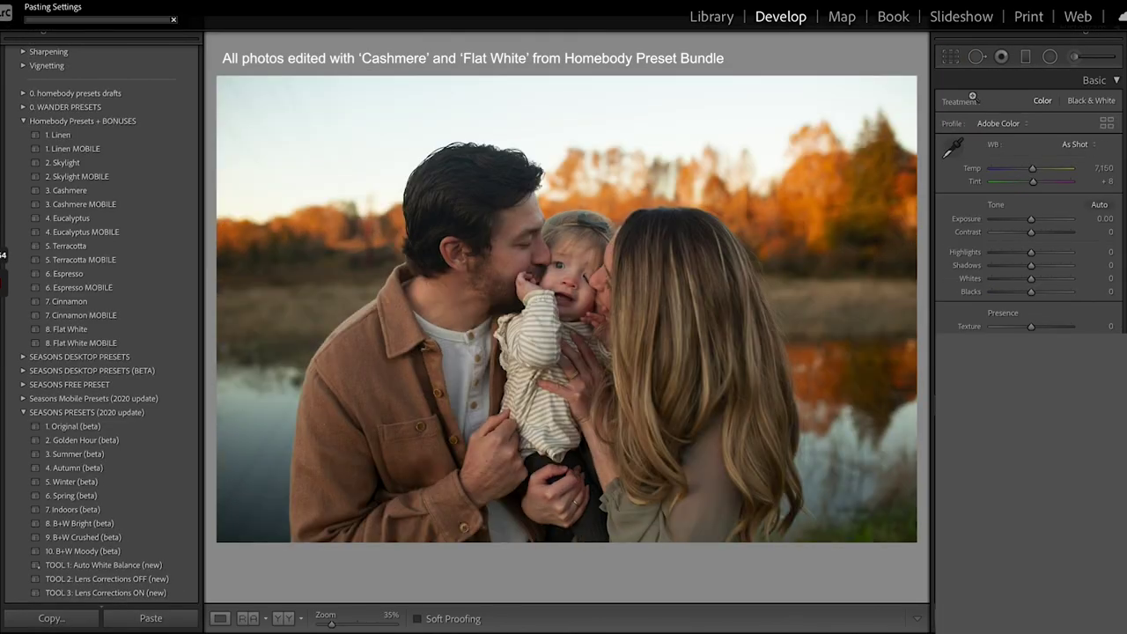
type("0.05")
key("Return")
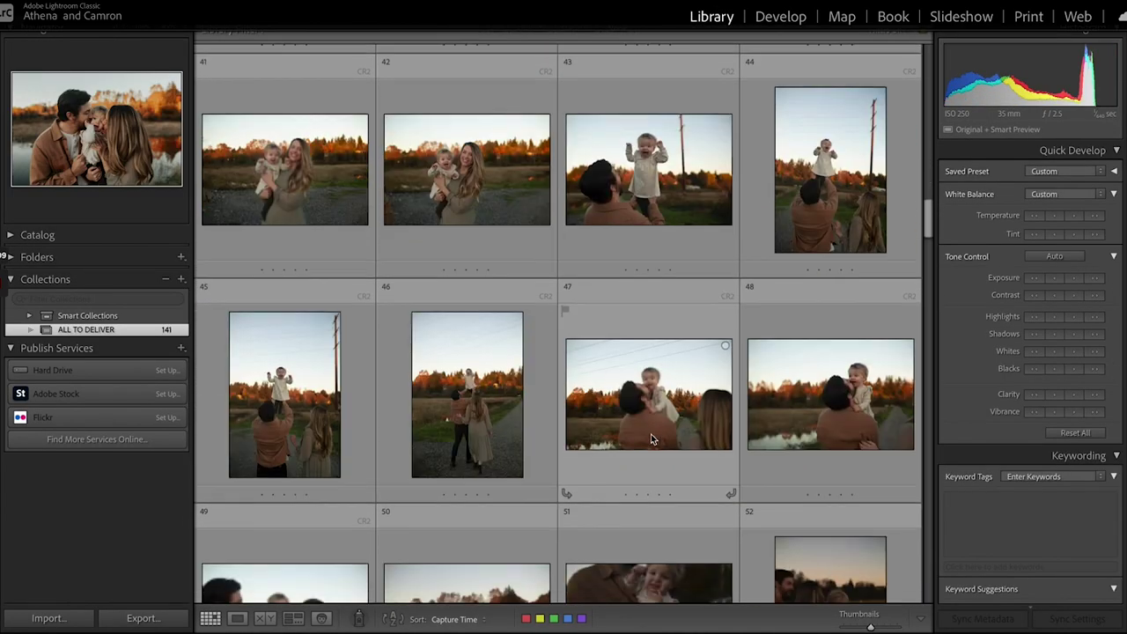
- Synchronize the checked adjustments across the selected family photos using Sync Settings
scroll(650, 434, "down", 2)
left_click(1076, 618)
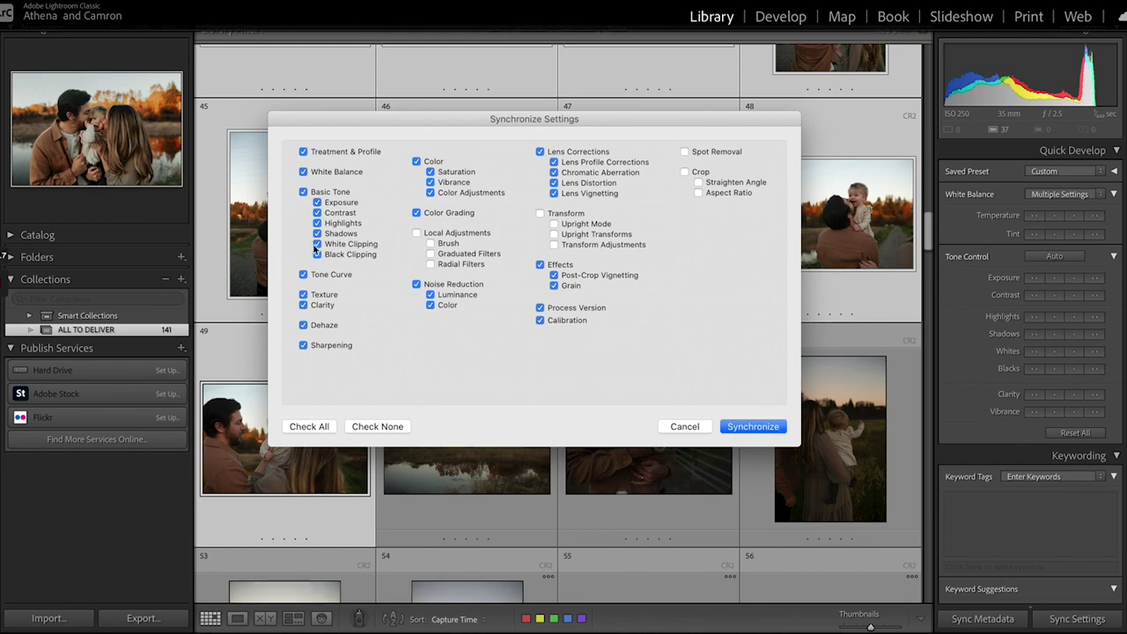
left_click(750, 425)
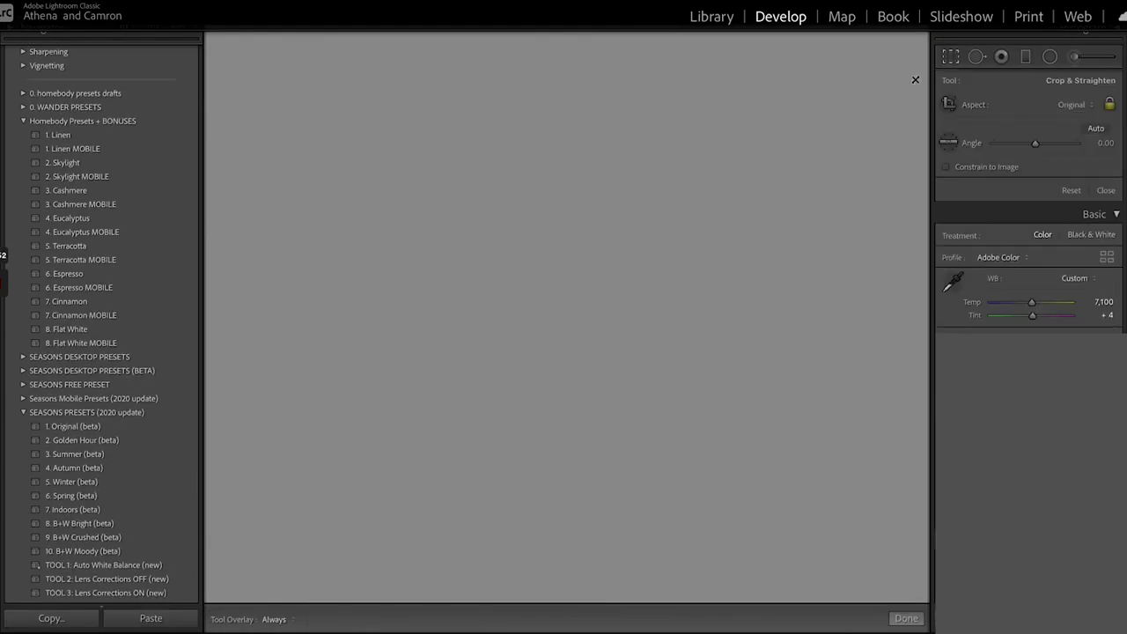
- Apply the 8. Flat White preset and crop and reposition the lake photo
left_click(86, 329)
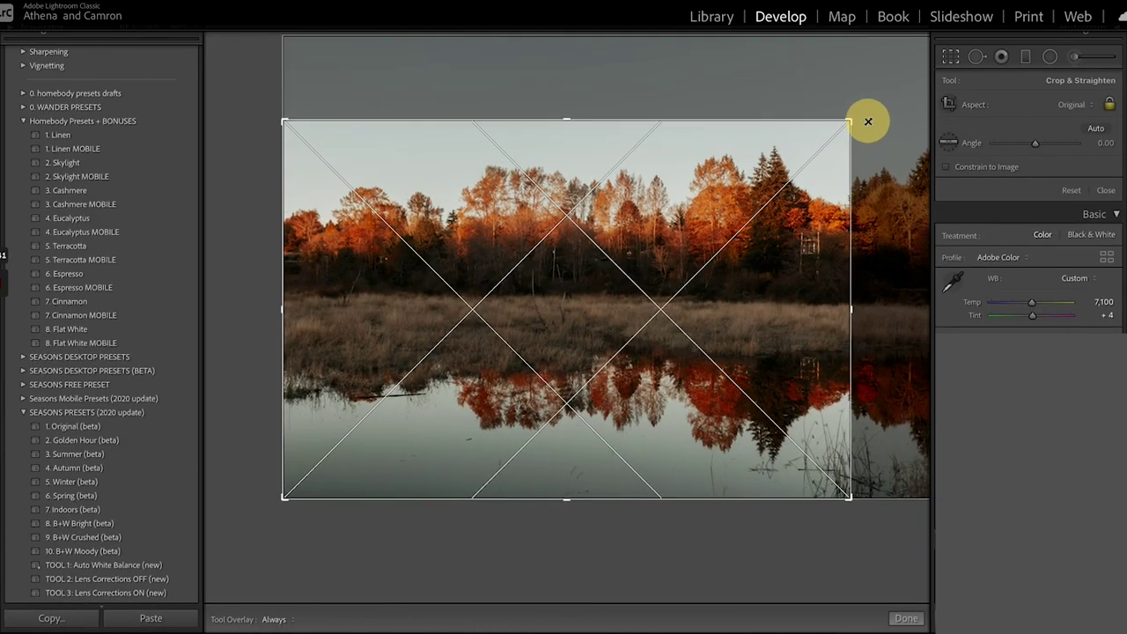
left_click_drag(867, 120, 495, 379)
left_click(361, 497)
left_click_drag(361, 497, 400, 428)
key("q")
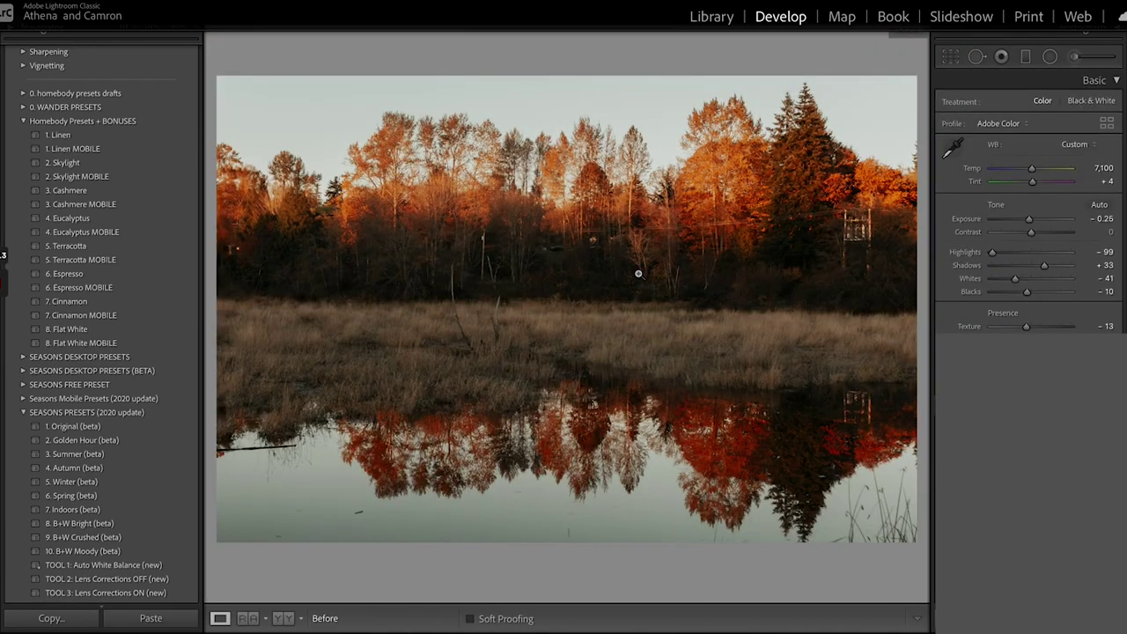
left_click(950, 56)
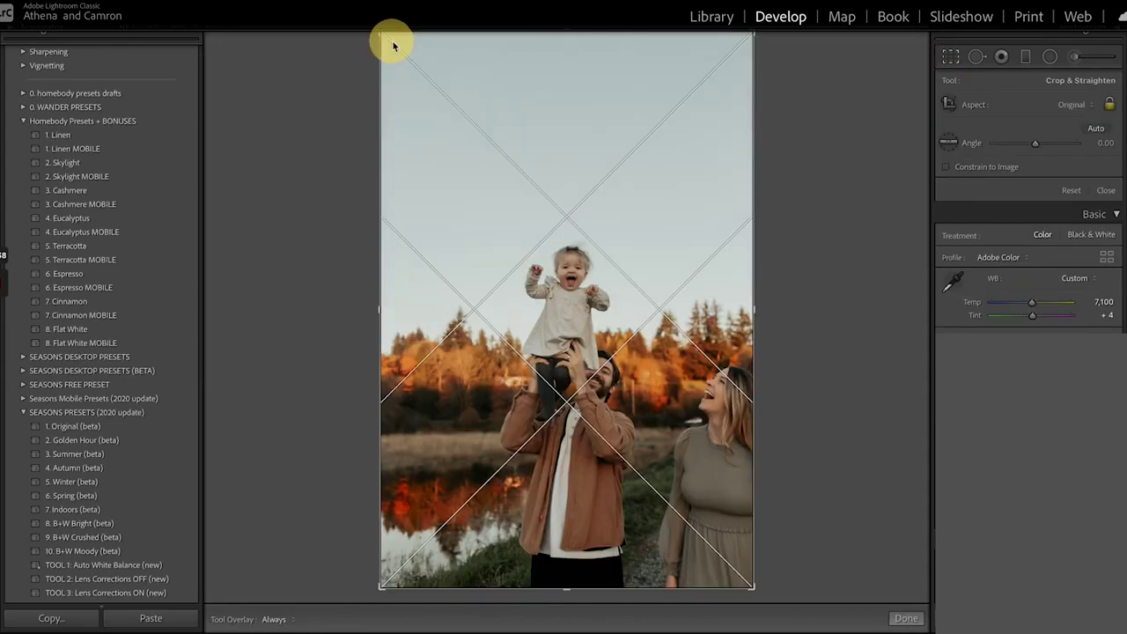
left_click_drag(563, 361, 536, 327)
key("Return")
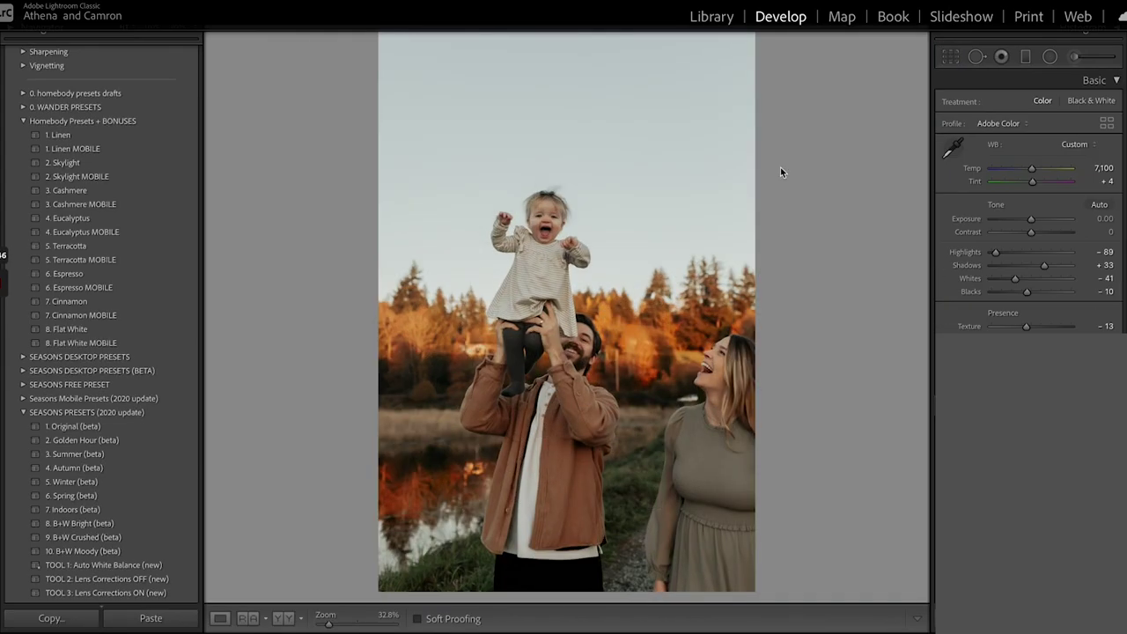
- Shift the baby photo within its crop and flip the crop from portrait to landscape
key("r")
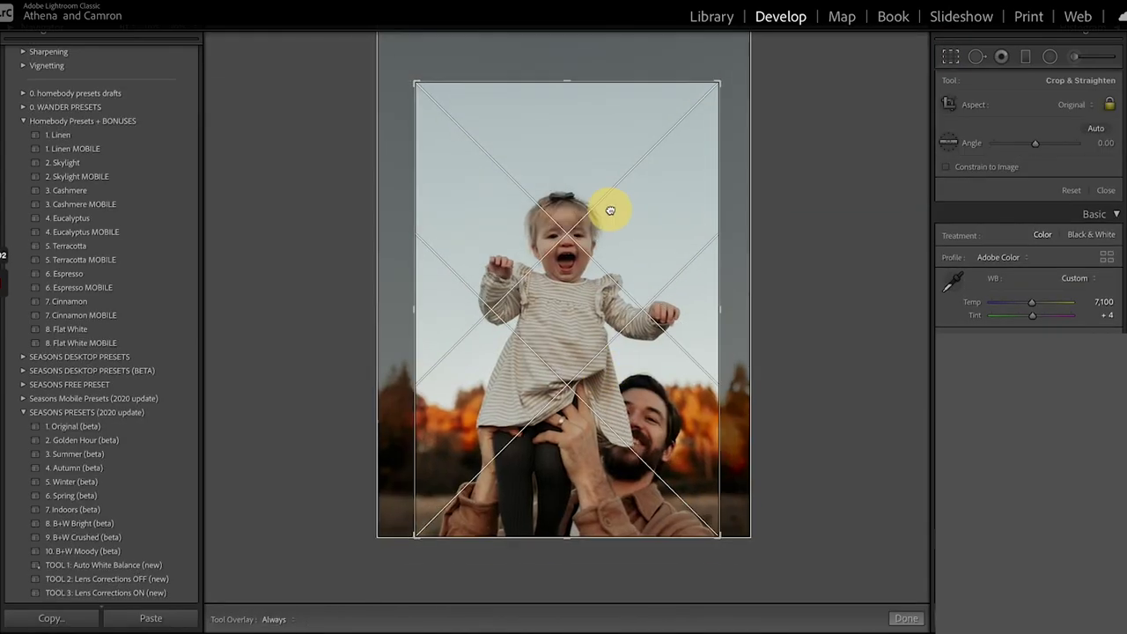
key("Return")
key("r")
left_click_drag(649, 302, 666, 315)
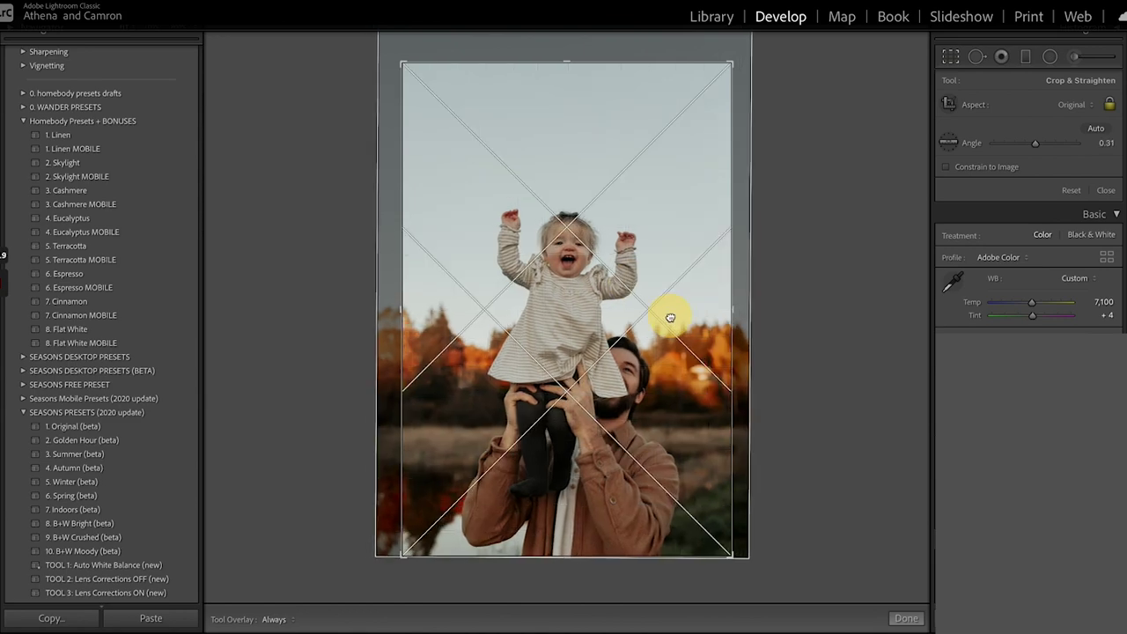
key("Return")
key("r")
key("x")
key("Return")
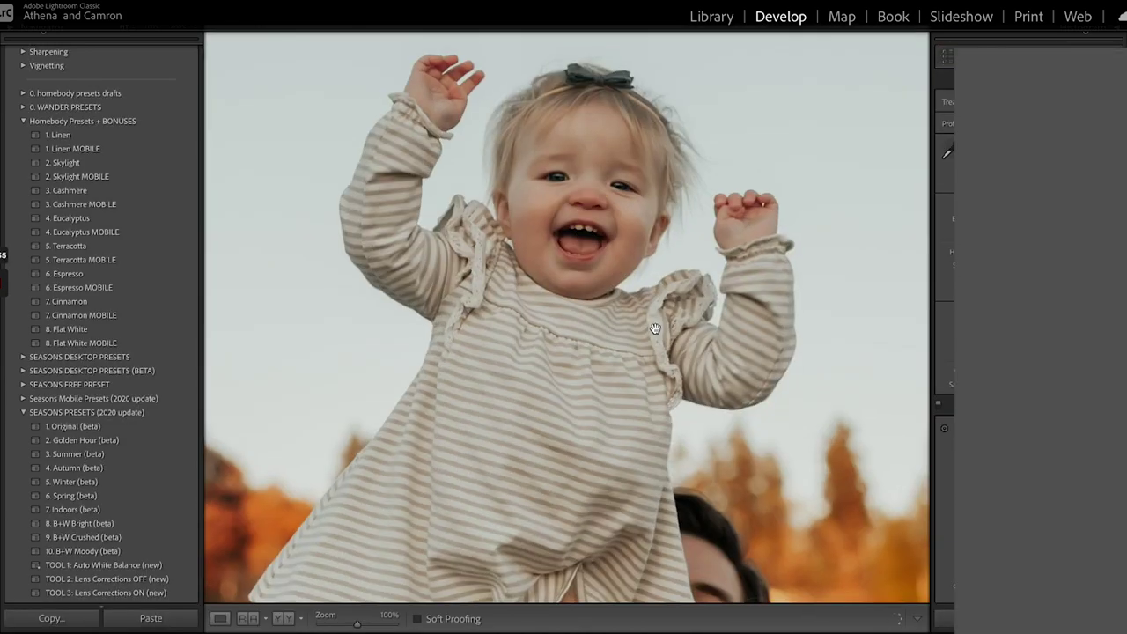
- Reframe the baby photo to show more sky above the baby
left_click(681, 293)
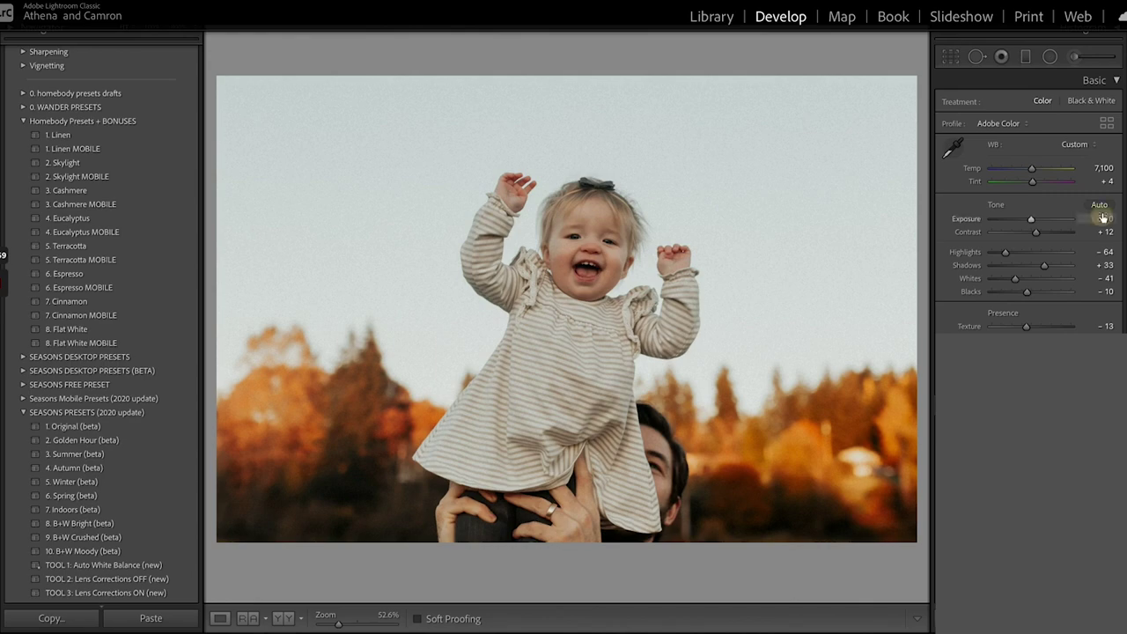
left_click(724, 461)
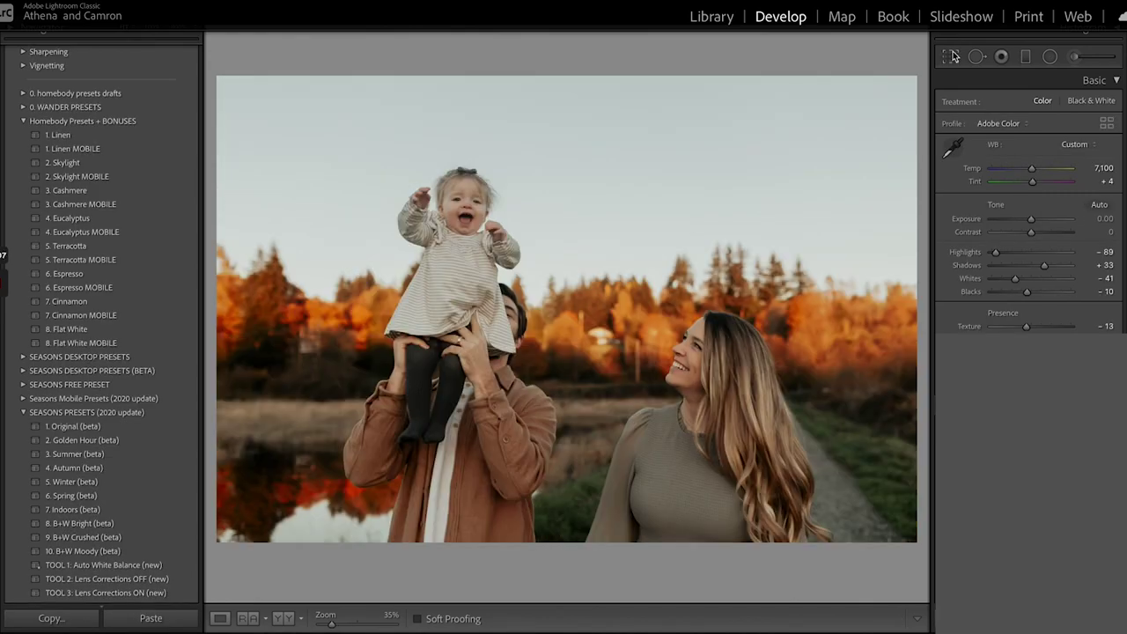
left_click(954, 57)
left_click(848, 171)
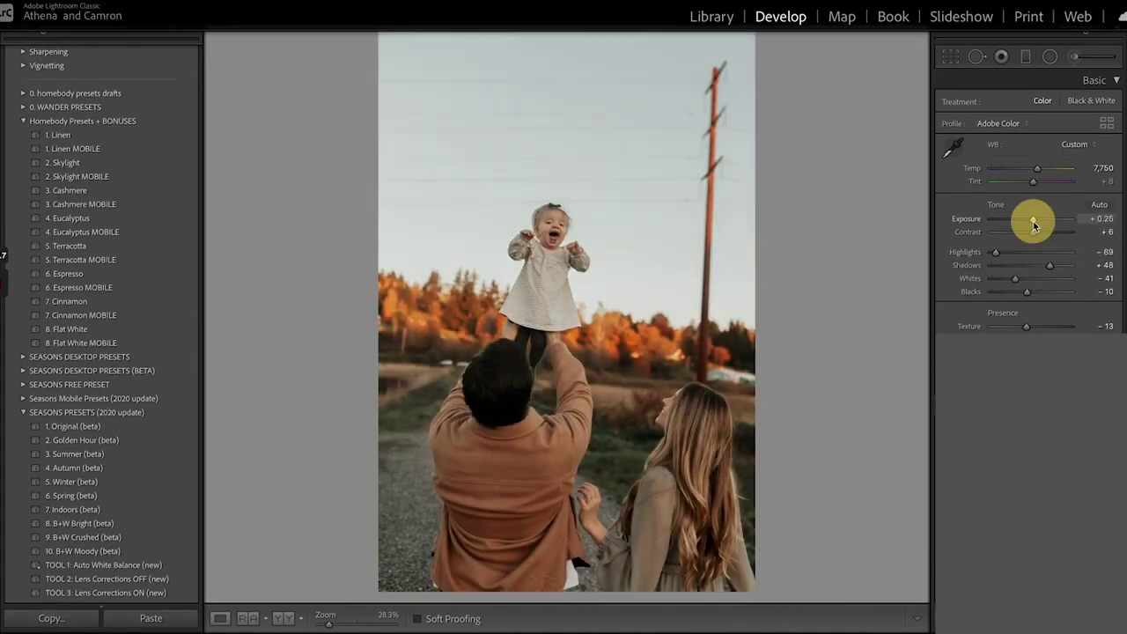
- Apply the straightened crop, then give the father-and-baby close-up a vertical crop
key("Return")
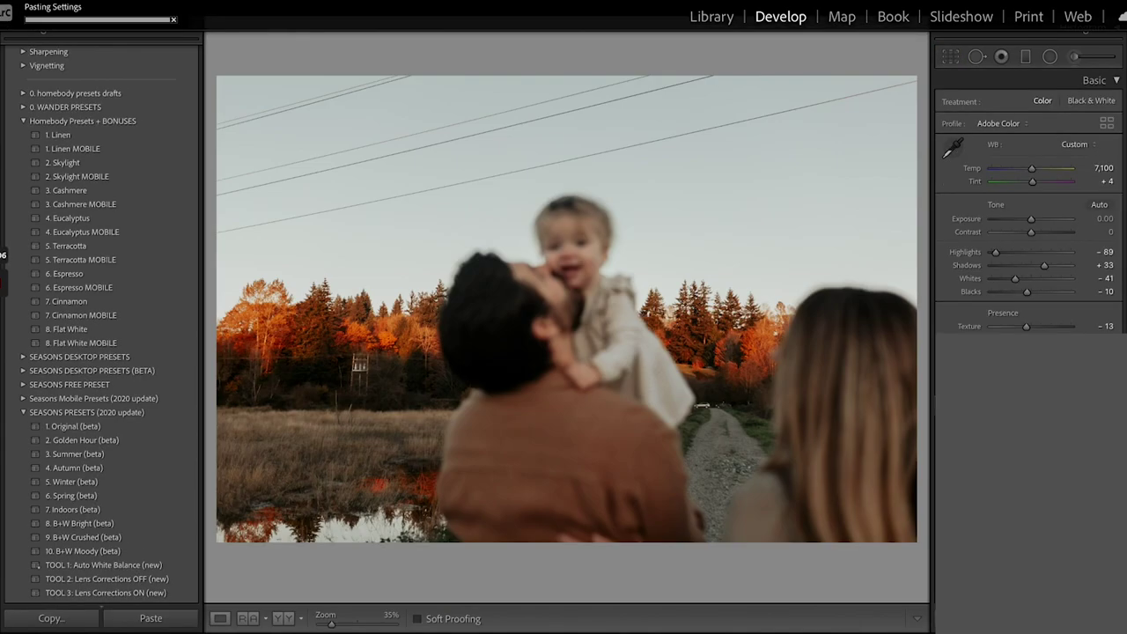
key("r")
left_click_drag(528, 189, 493, 188)
key("Return")
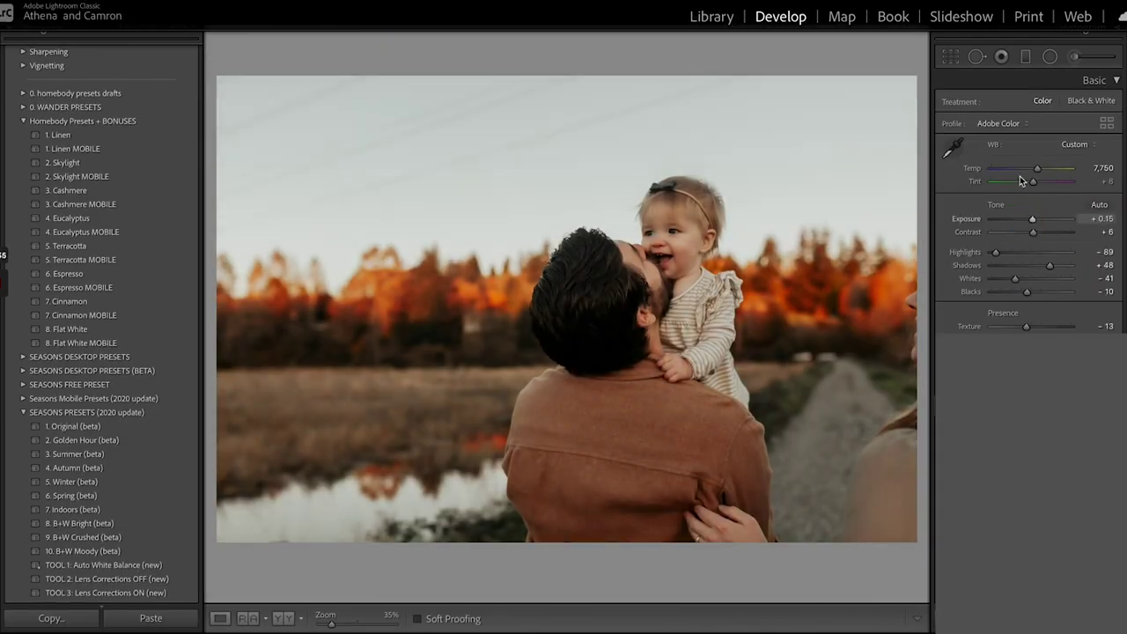
- Level and crop the first two photos, pasting the warm settings onto each following shot
key("r")
left_click_drag(881, 50, 745, 176)
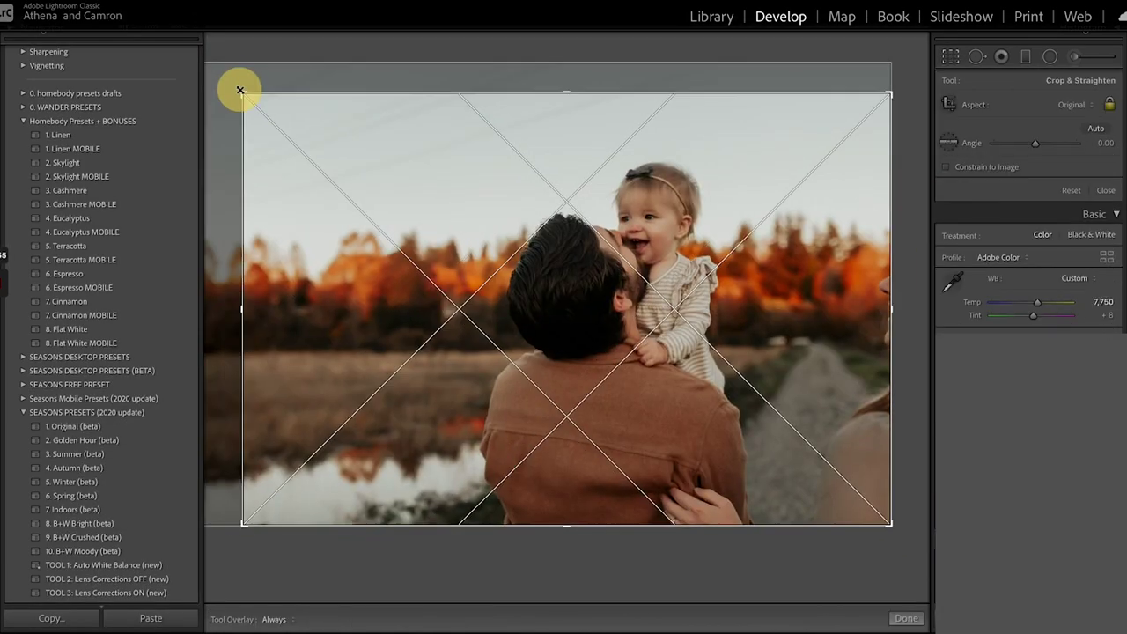
key("Return")
key("Right")
key("ctrl+shift+v")
left_click(951, 59)
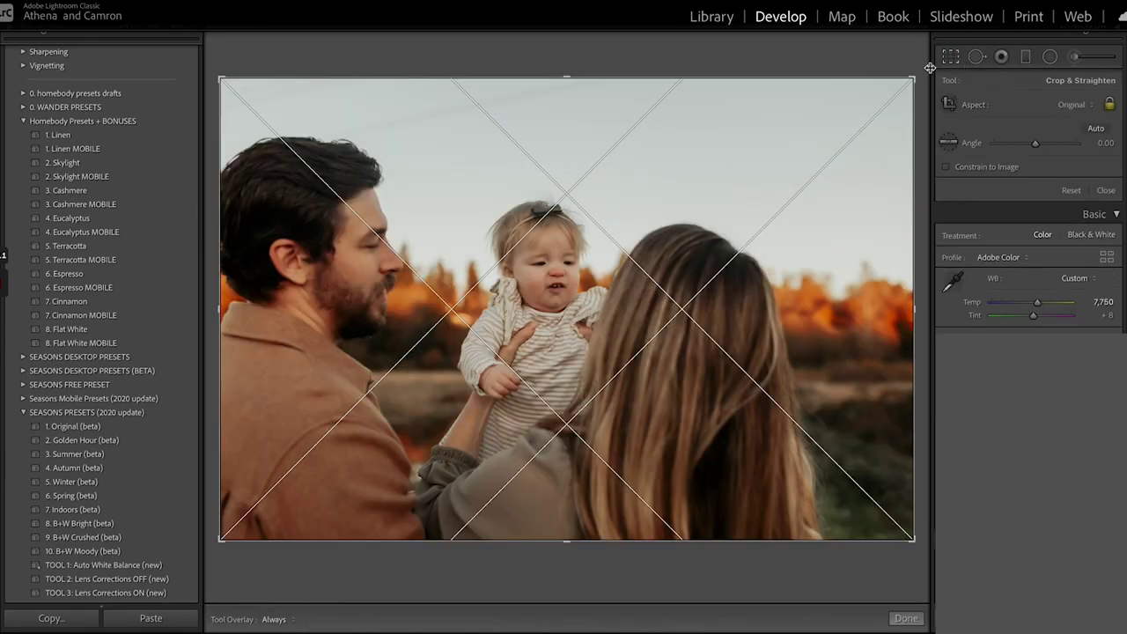
left_click_drag(929, 69, 901, 96)
key("Return")
key("Right")
key("ctrl+shift+v")
- Level the lake photo and the next shots, ending with the fence photo tilted 2.07
key("r")
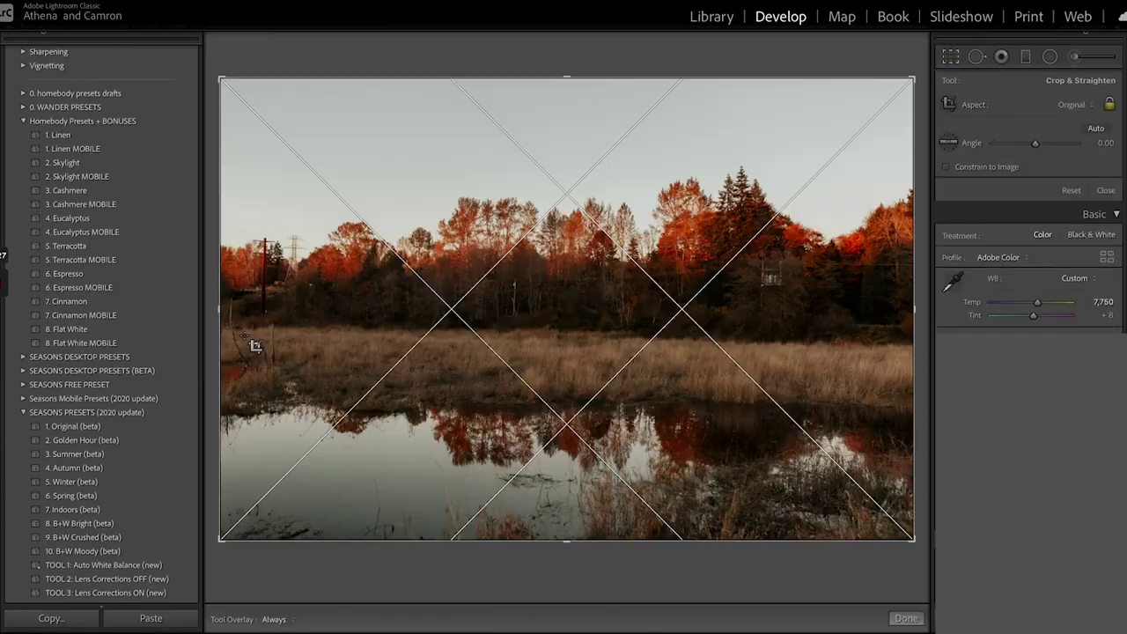
left_click_drag(915, 176, 901, 214)
key("Return")
key("Right")
key("ctrl+shift+v")
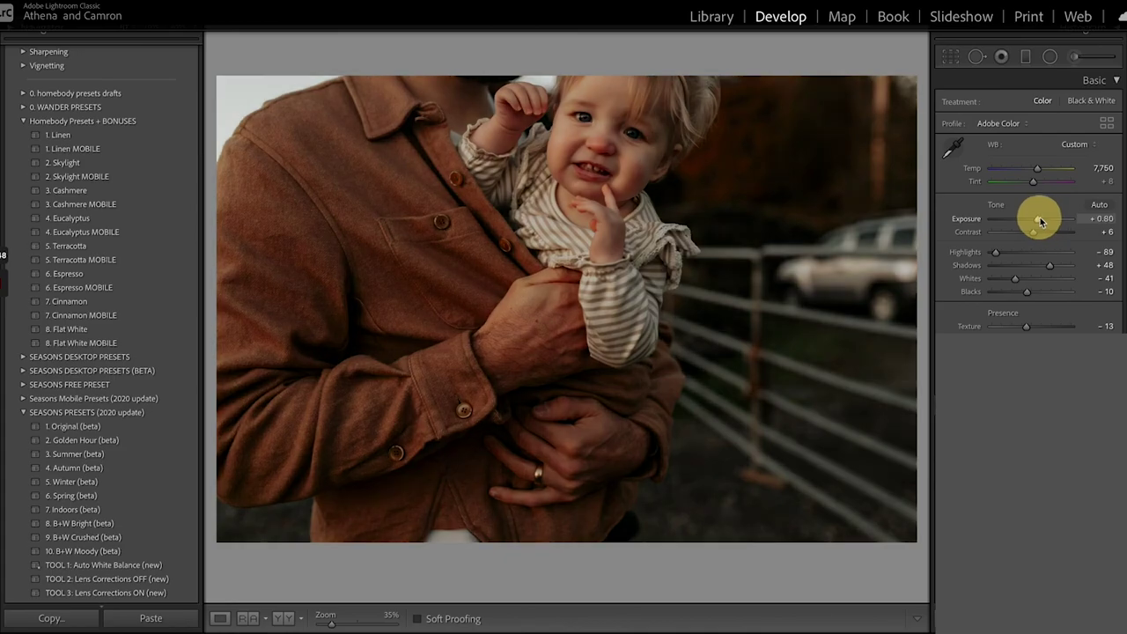
key("r")
left_click_drag(907, 97, 886, 126)
left_click(950, 57)
left_click(951, 56)
left_click_drag(792, 220, 767, 259)
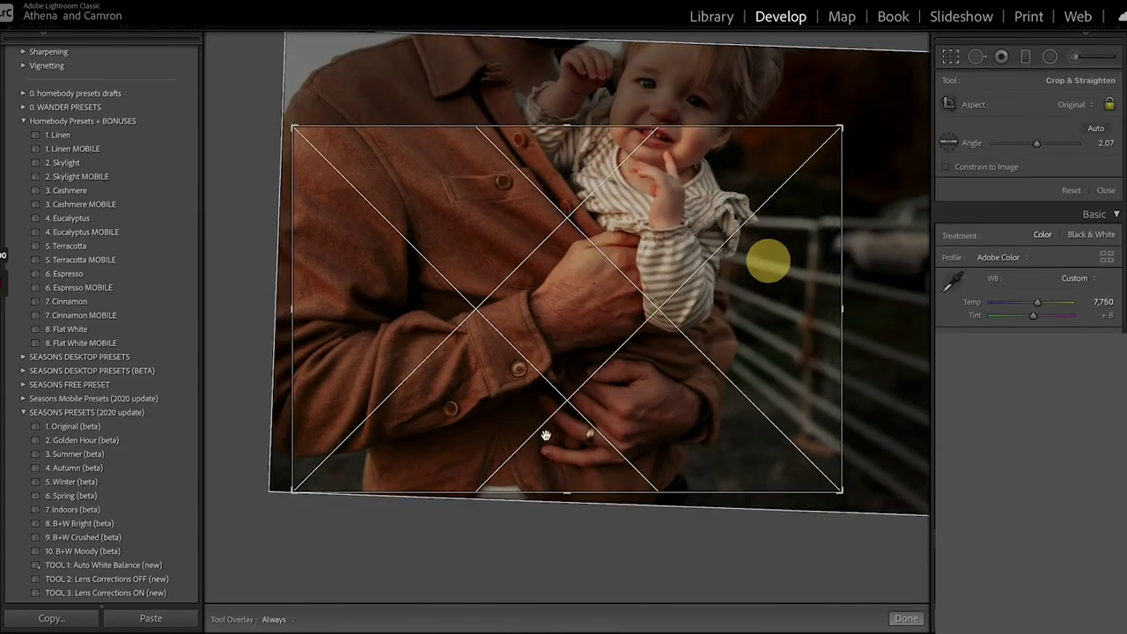
key("Return")
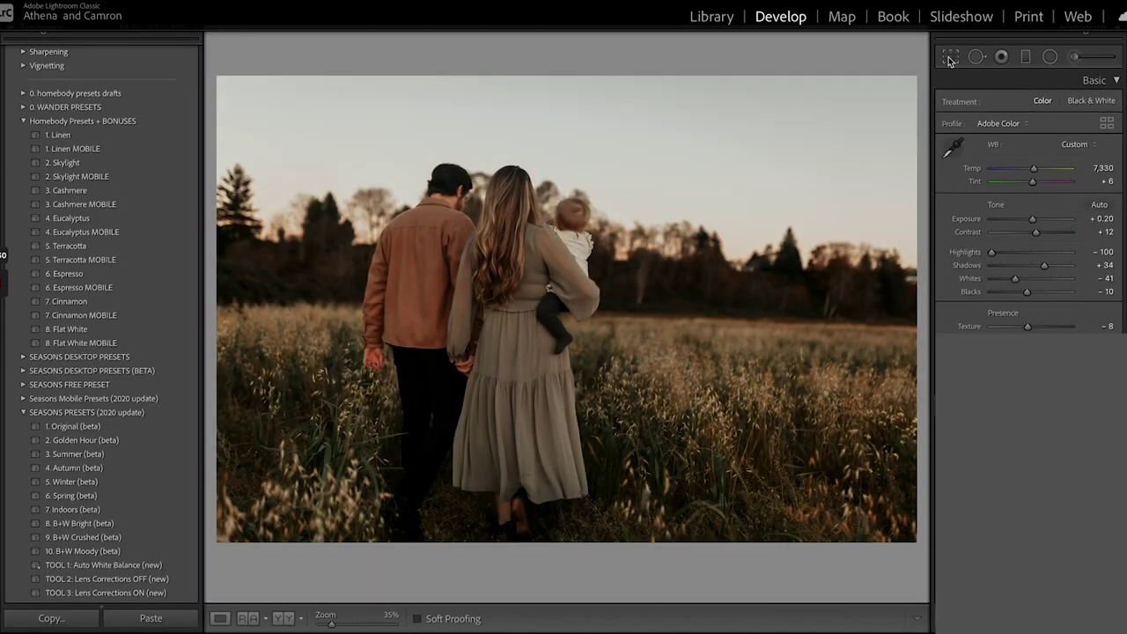
- Raise contrast to +9 and rotate the field photo to level the horizon
left_click(949, 58)
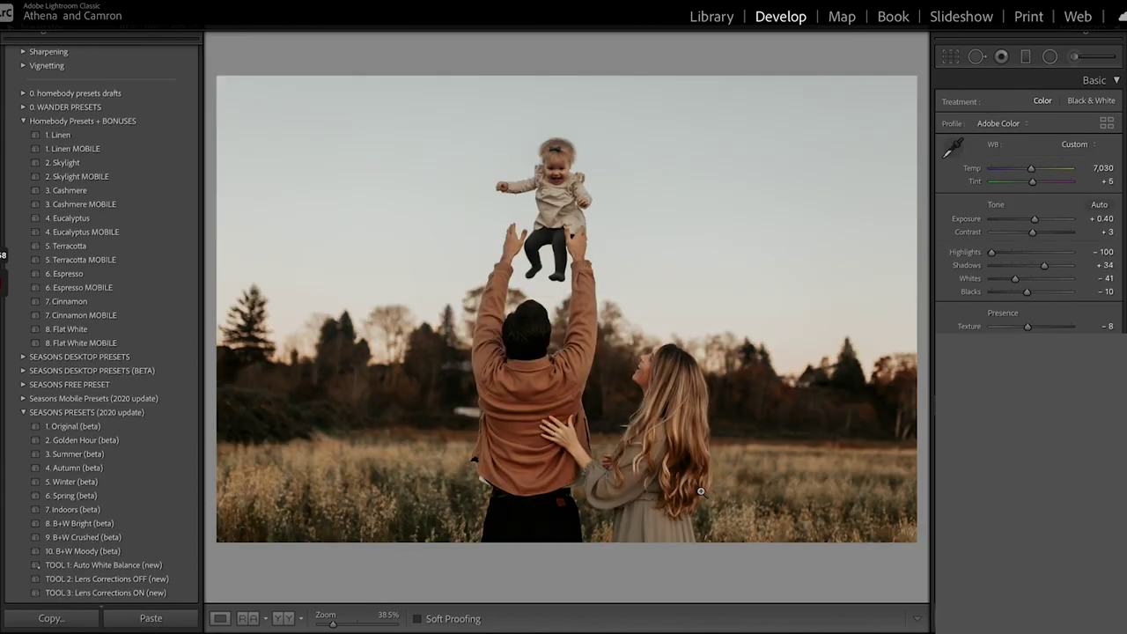
left_click(747, 473)
left_click_drag(1033, 231, 1036, 232)
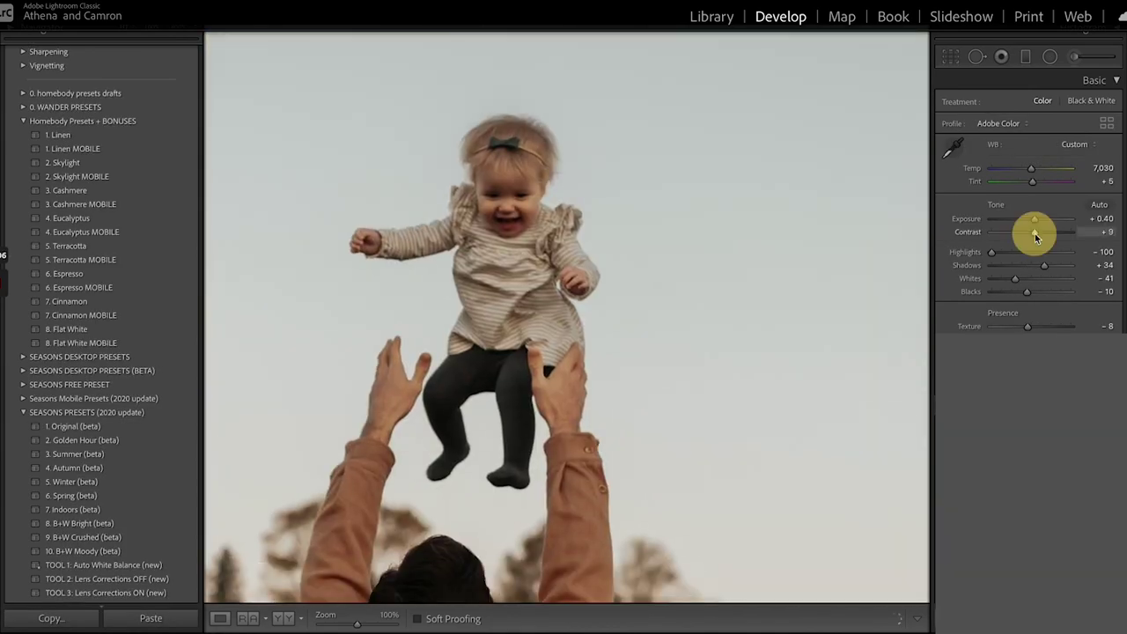
left_click(906, 524)
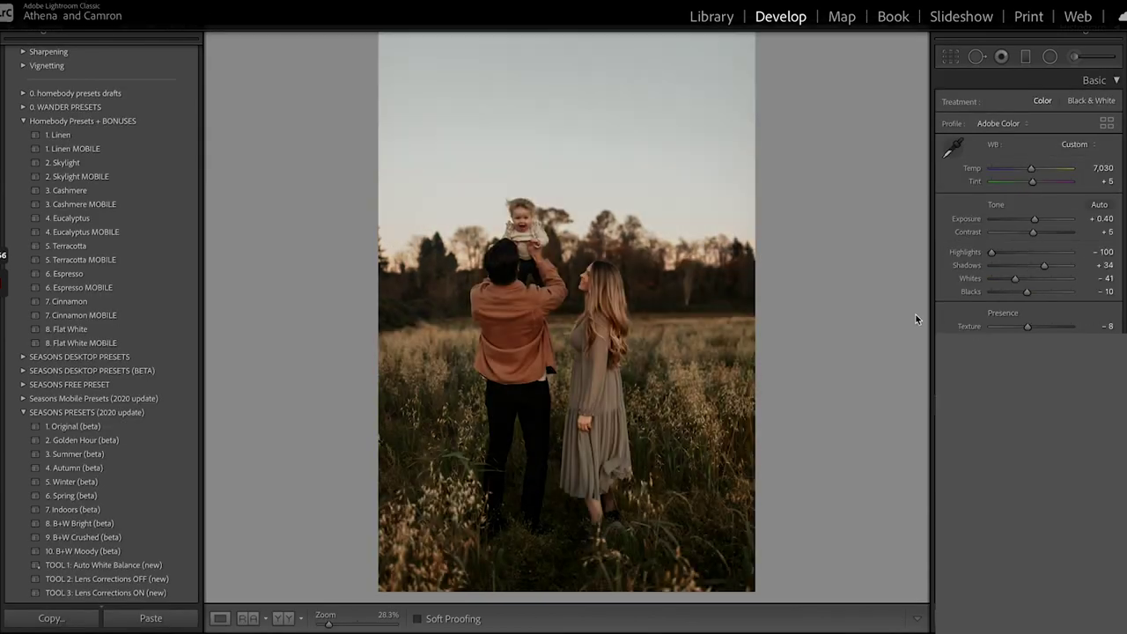
key("r")
left_click_drag(805, 184, 745, 62)
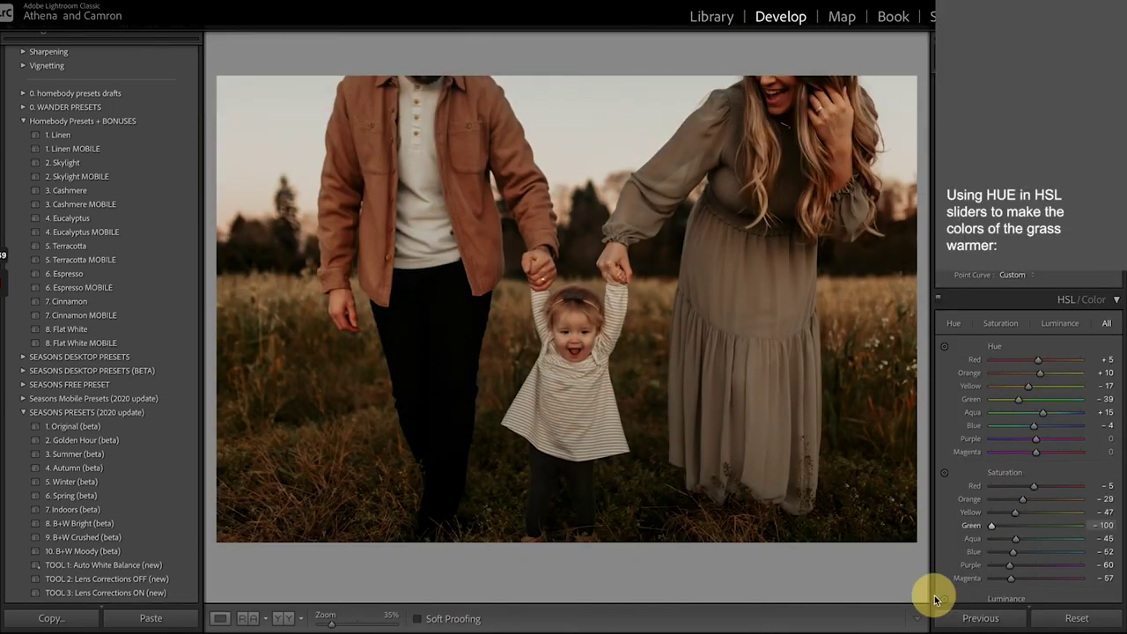
- Warm the green hue in the grass, restore some yellow saturation, and nudge exposure up
left_click_drag(1015, 511, 1021, 514)
left_click_drag(1018, 398, 998, 401)
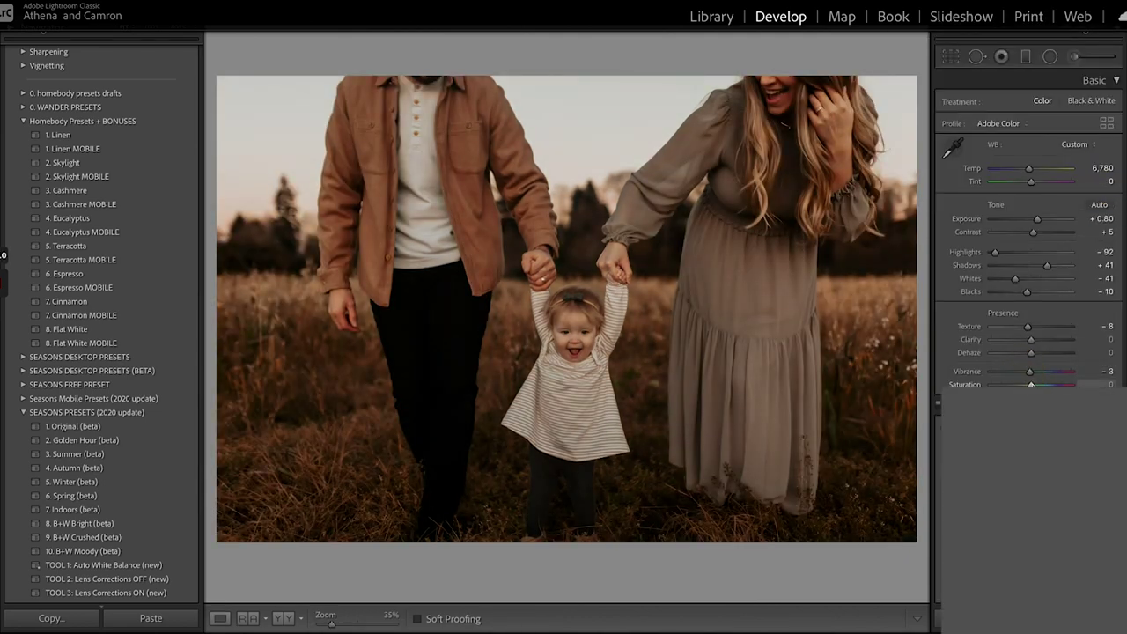
left_click_drag(1038, 224, 1040, 225)
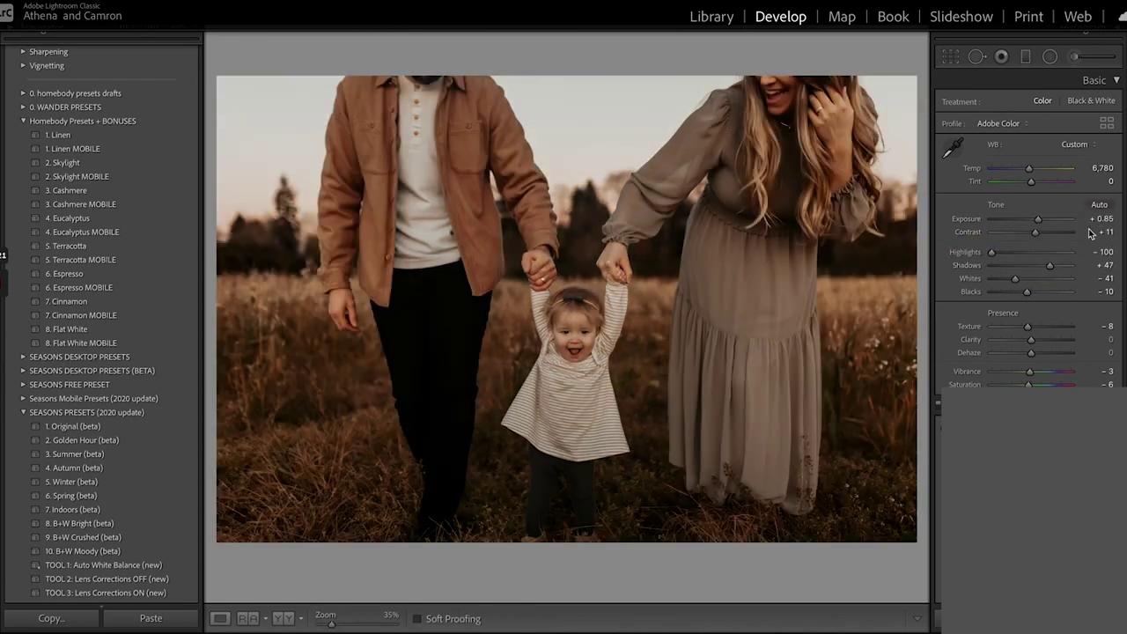
- Open photo 73 from the grid and cool its temperature to about 6,217
left_click(712, 17)
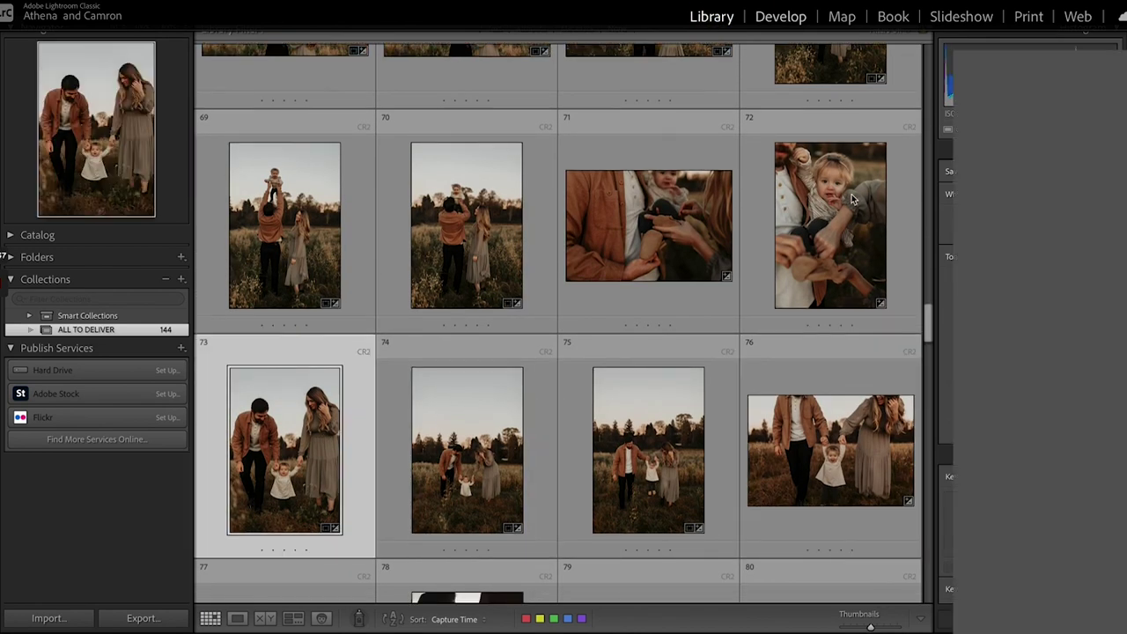
left_click(779, 18)
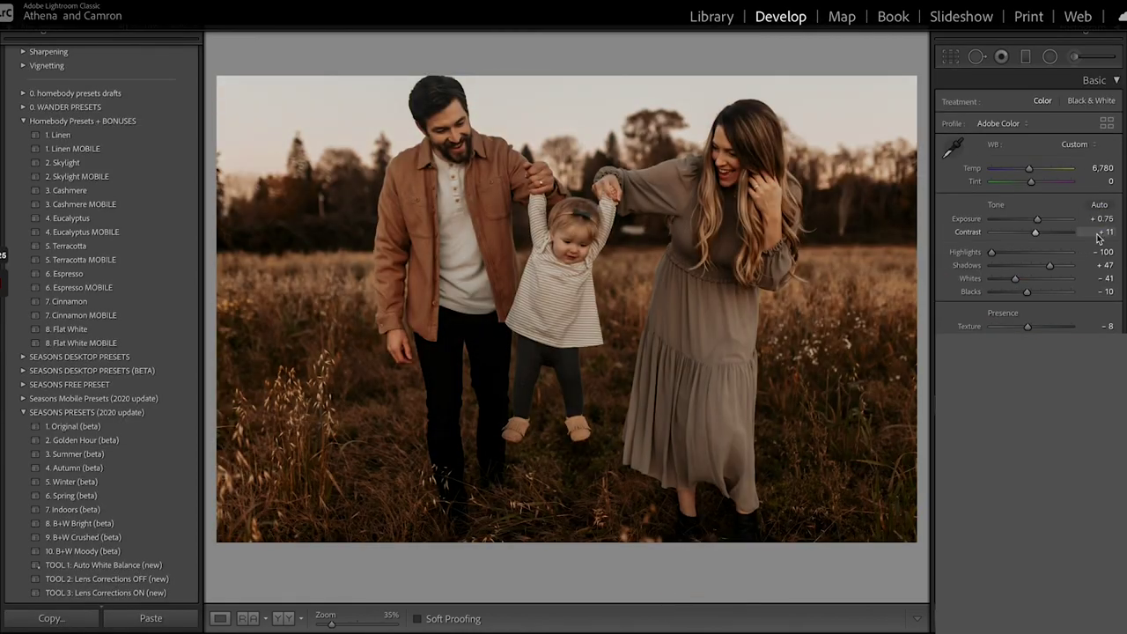
left_click_drag(1028, 169, 1026, 175)
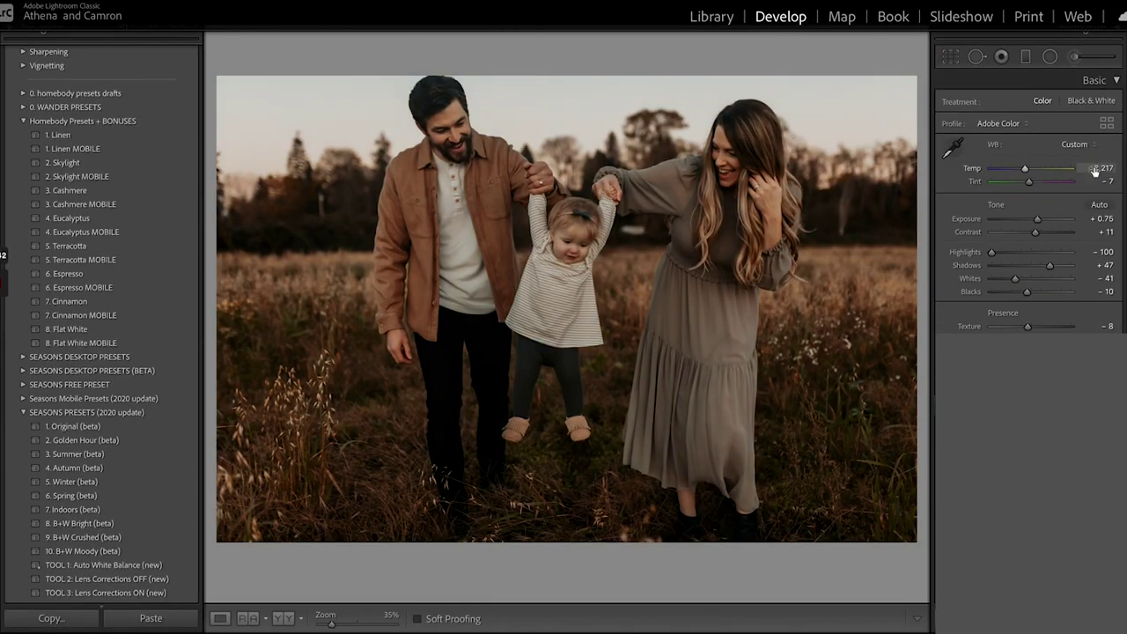
- Paste the warm settings onto the next three photos, matching exposure and toning down contrast
key("Right")
key("ctrl+shift+v")
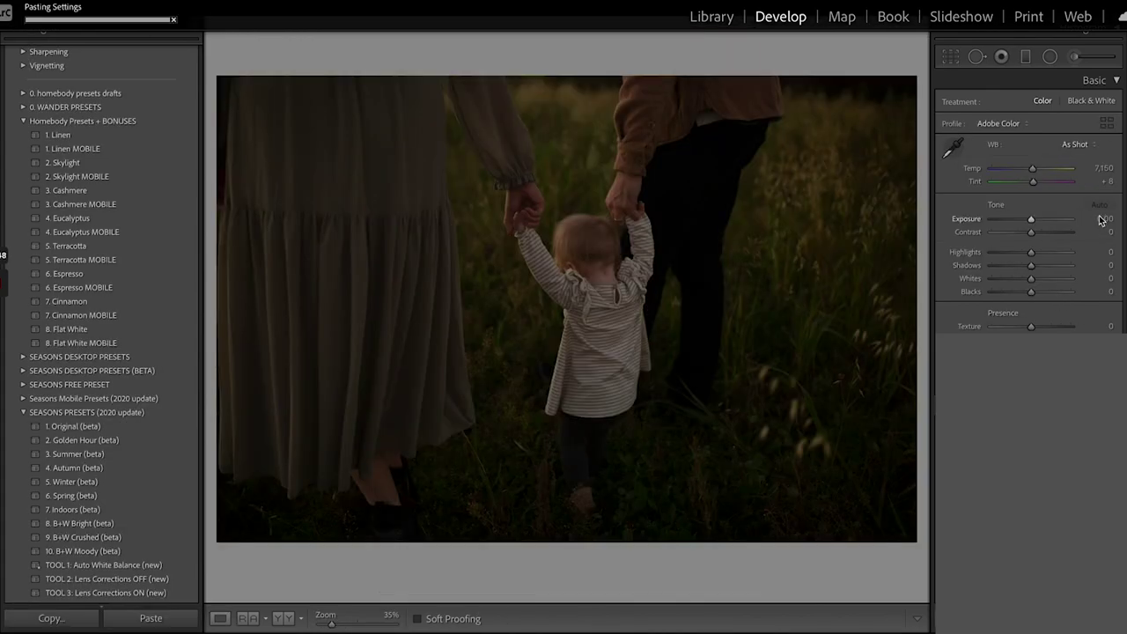
left_click(1045, 220)
key("Right")
key("ctrl+shift+v")
left_click(1097, 219)
key("Right")
key("ctrl+shift+v")
left_click(1026, 233)
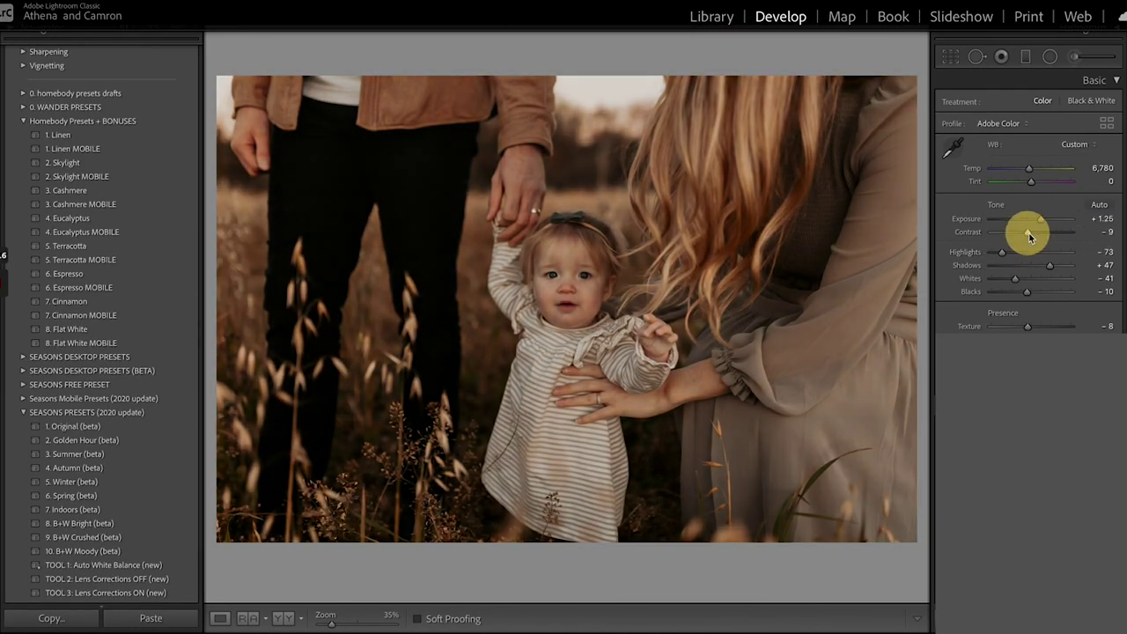
- Paste the warm settings onto four more photos, adjusting one crop and raising exposure to +0.60
key("Right")
key("ctrl+shift+v")
key("Right")
key("ctrl+shift+v")
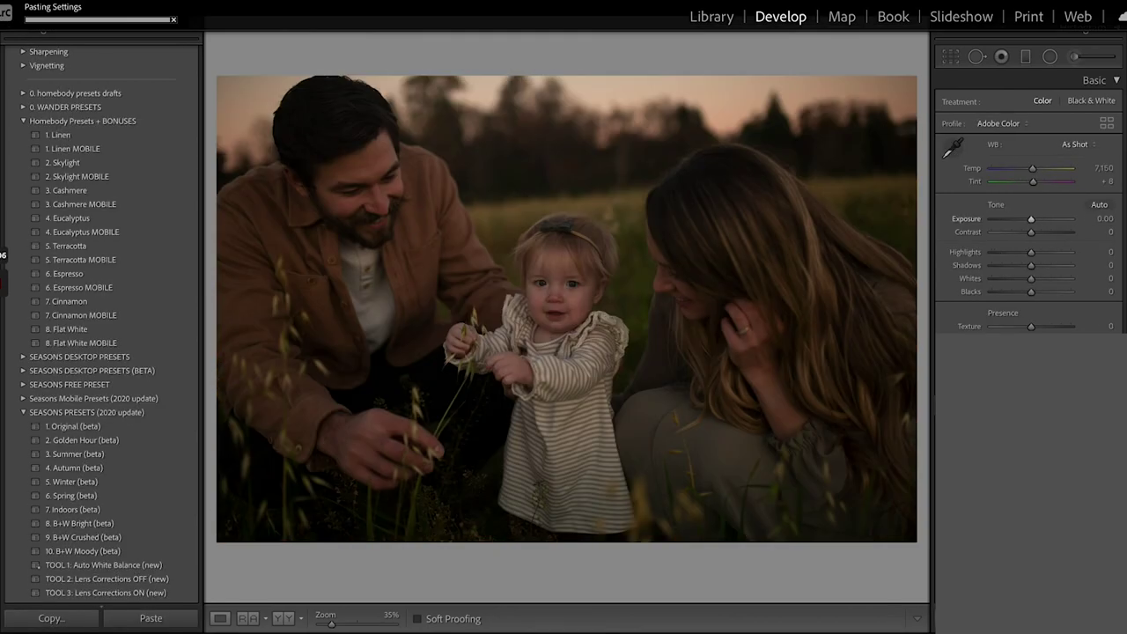
left_click(936, 62)
left_click(936, 63)
key("Right")
key("ctrl+shift+v")
key("Right")
key("ctrl+shift+v")
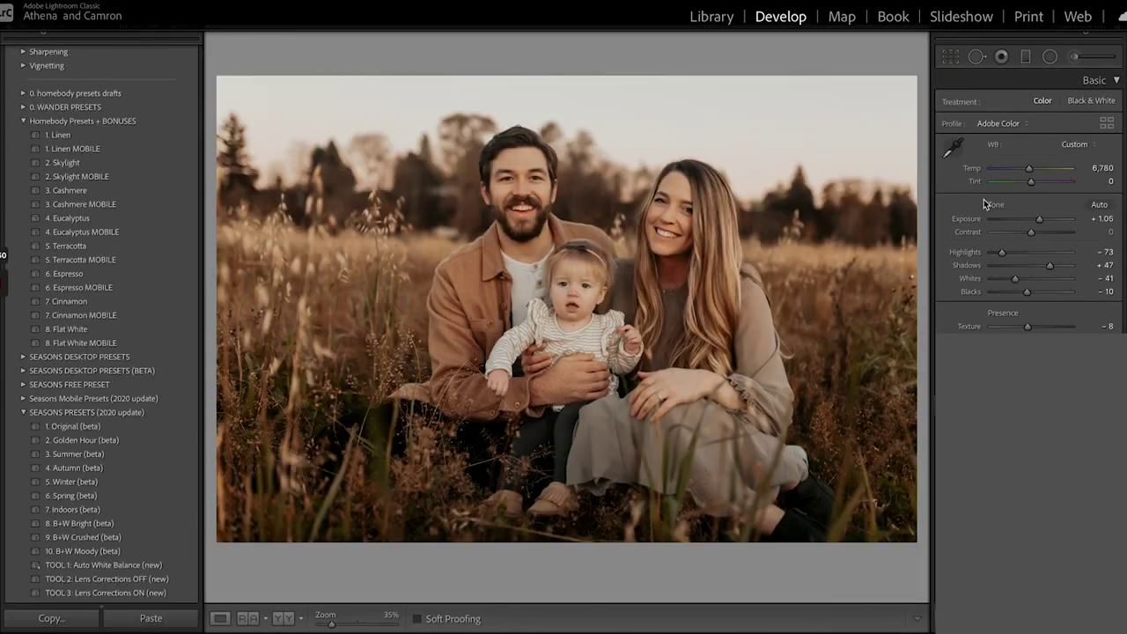
left_click(1035, 220)
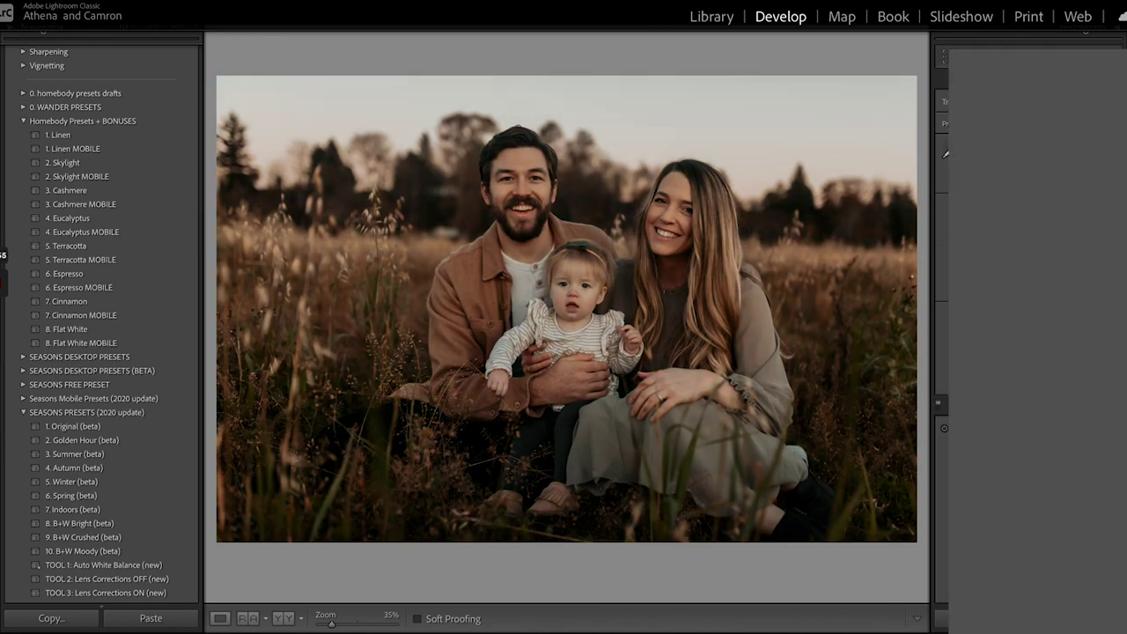
- Paste warm settings onto the baby close-up, lower exposure slightly, and crop tighter around the family
left_click(574, 324)
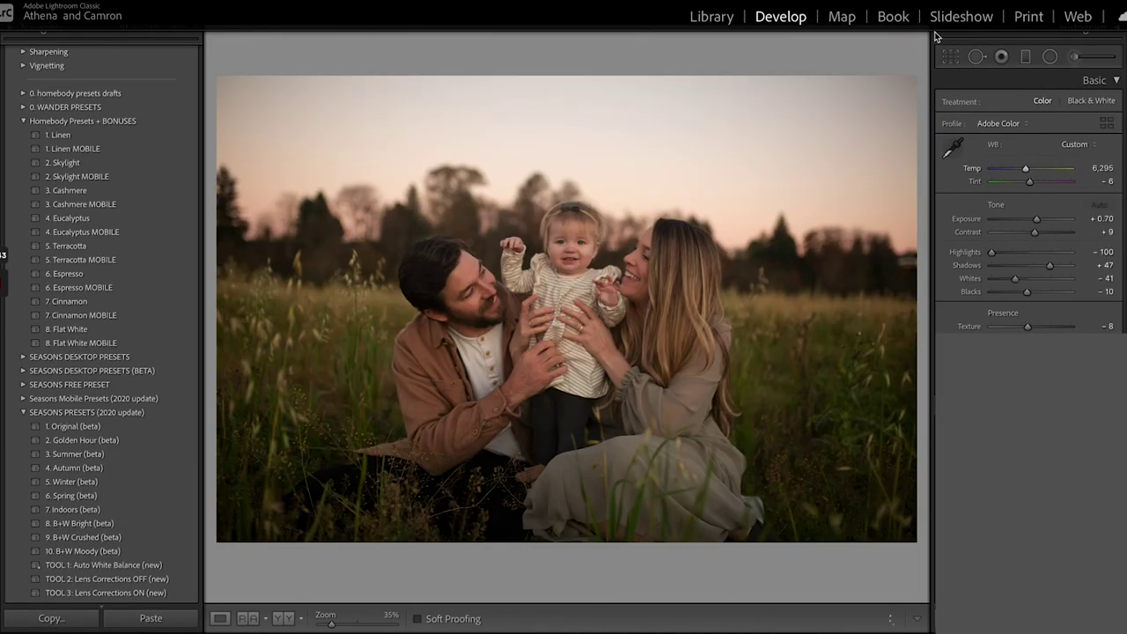
key("ctrl+shift+v")
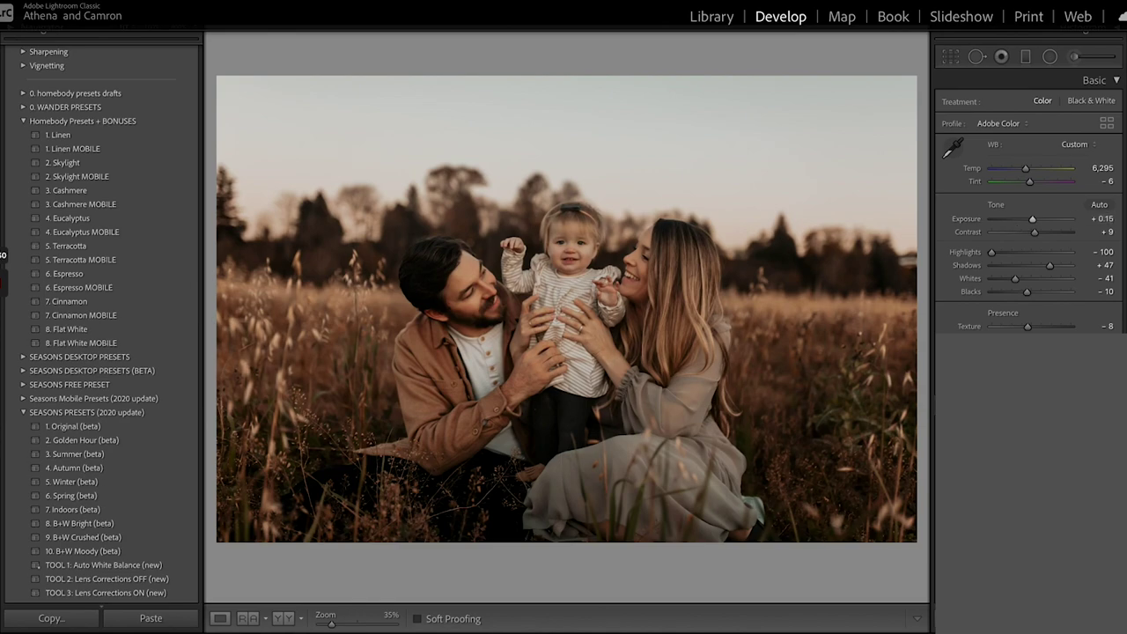
left_click_drag(1031, 219, 1030, 219)
key("r")
left_click_drag(792, 75, 845, 182)
key("Return")
key("Right")
key("ctrl+shift+v")
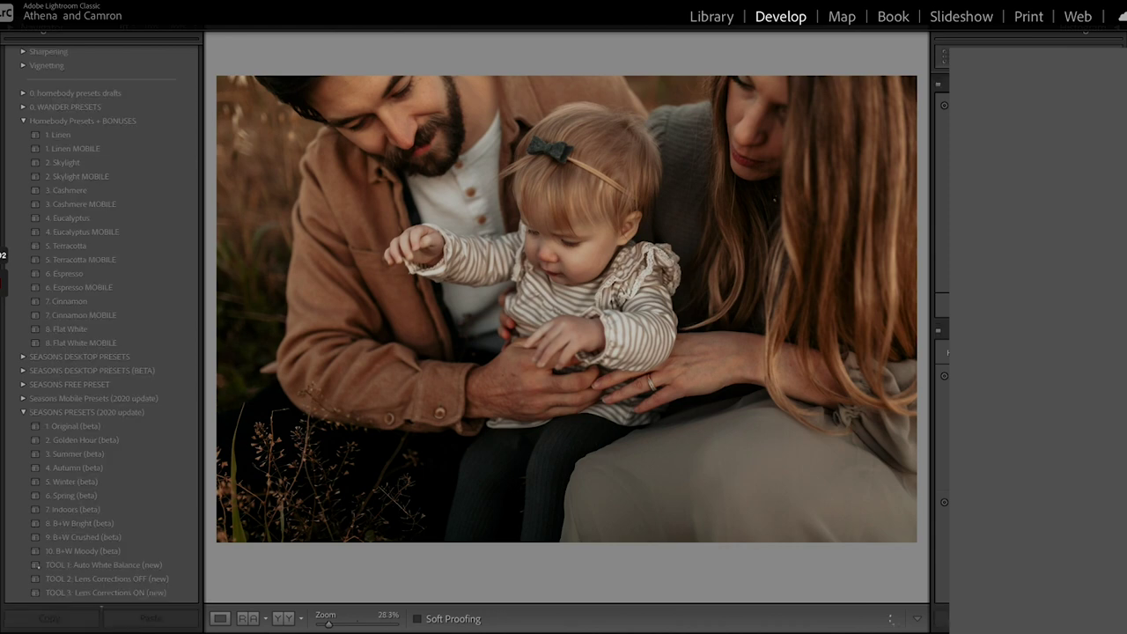
- Brighten the vertical and close-up photos and heal a spot in the top-left background
key("Right")
key("Right")
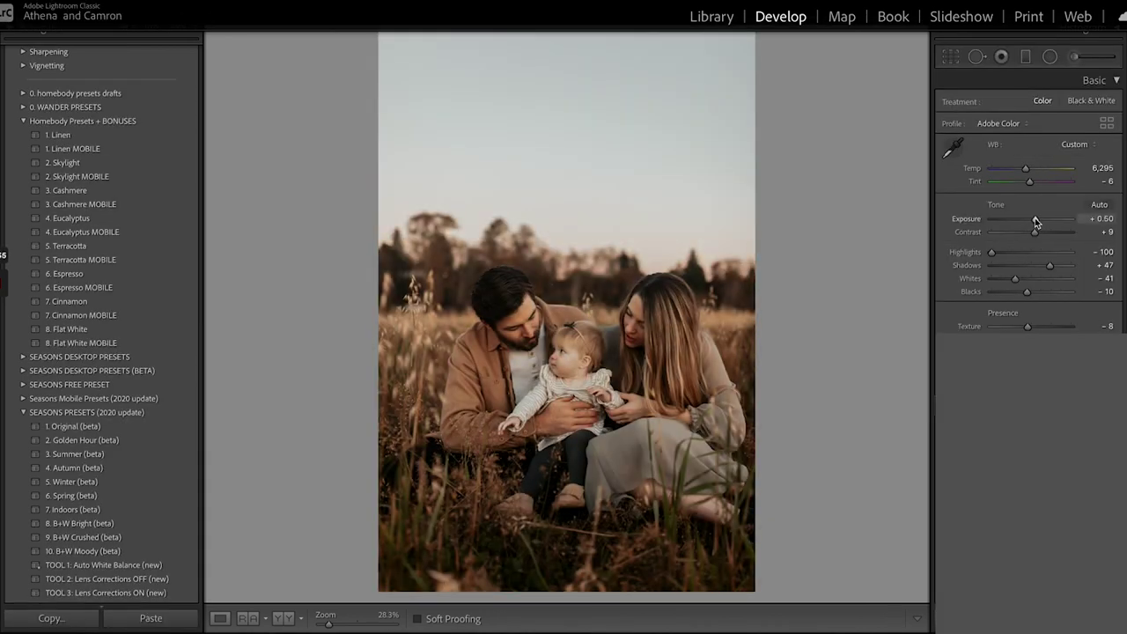
left_click(1030, 219)
key("Right")
left_click(1041, 222)
key("Right")
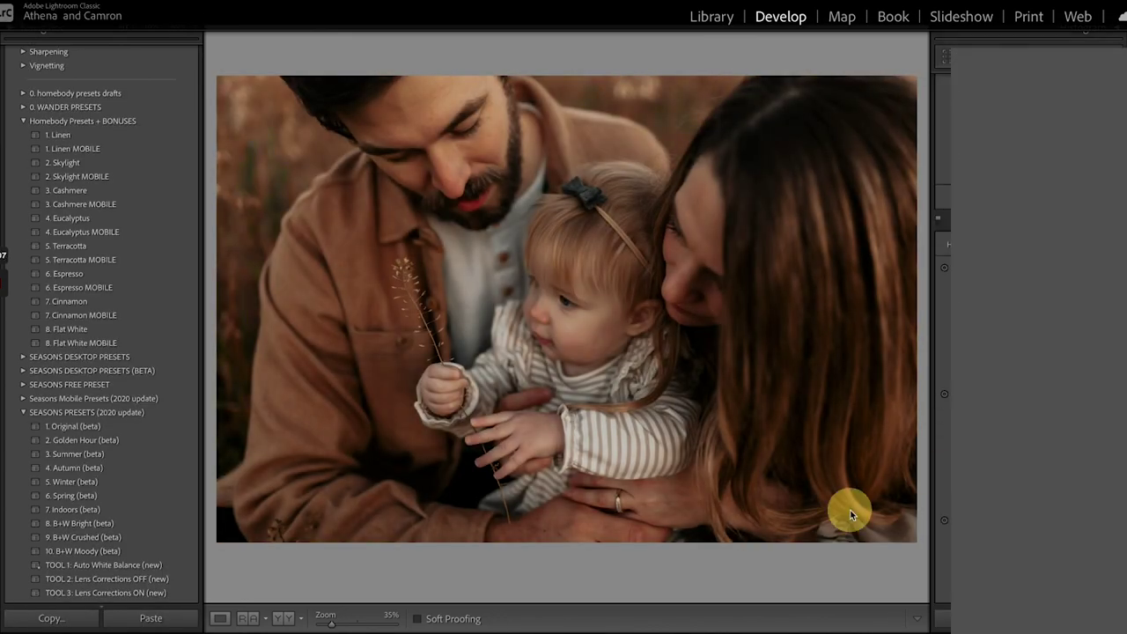
left_click(247, 148)
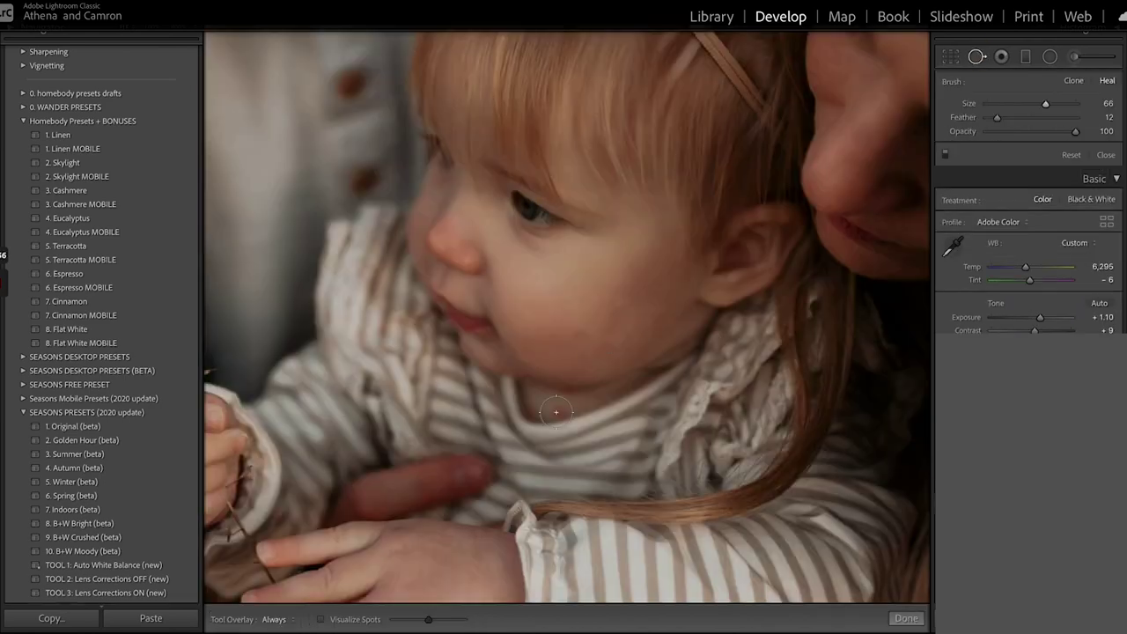
left_click(644, 368)
- Paste the warm settings onto the next six photos in turn
key("Right")
key("ctrl+shift+v")
key("Right")
key("ctrl+shift+v")
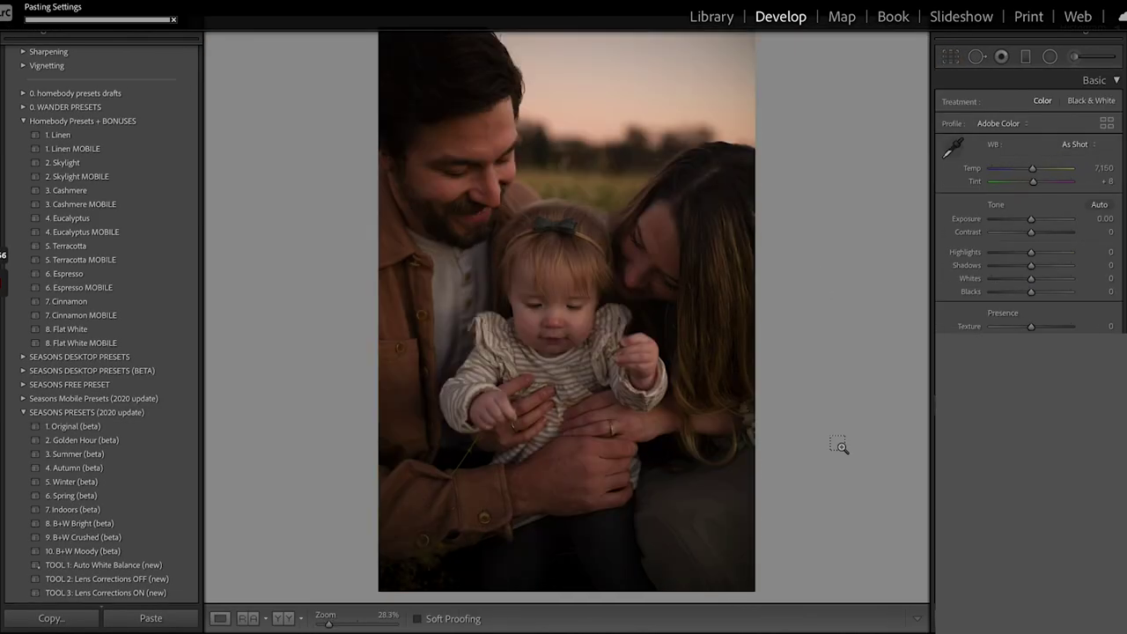
key("Right")
key("ctrl+shift+v")
key("Right")
key("ctrl+shift+v")
key("Right")
key("ctrl+shift+v")
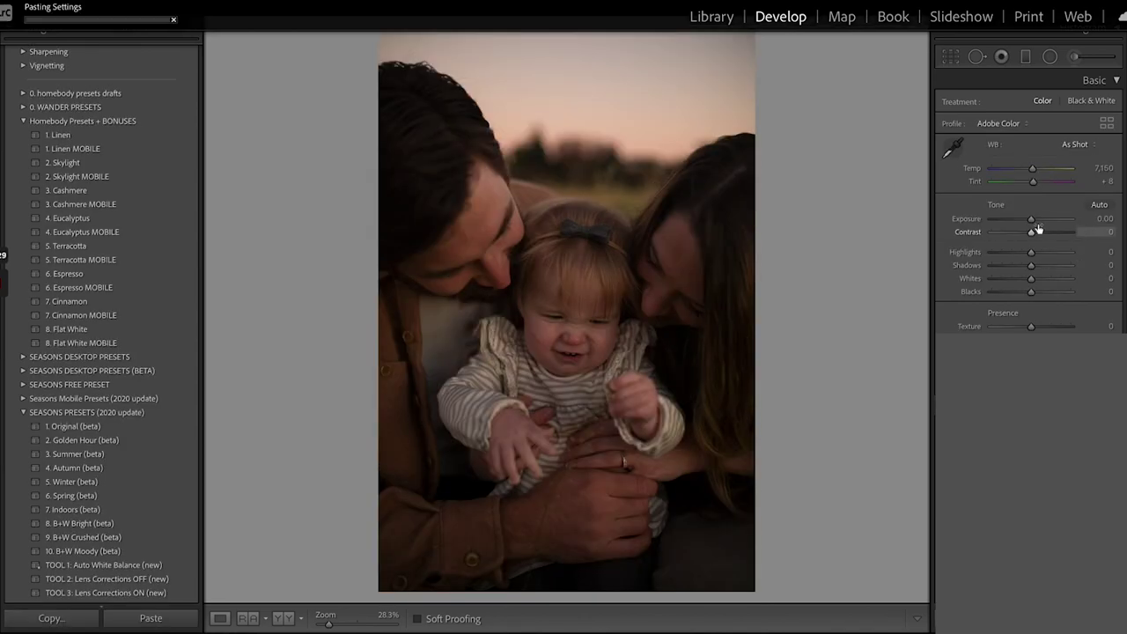
key("Right")
key("ctrl+shift+v")
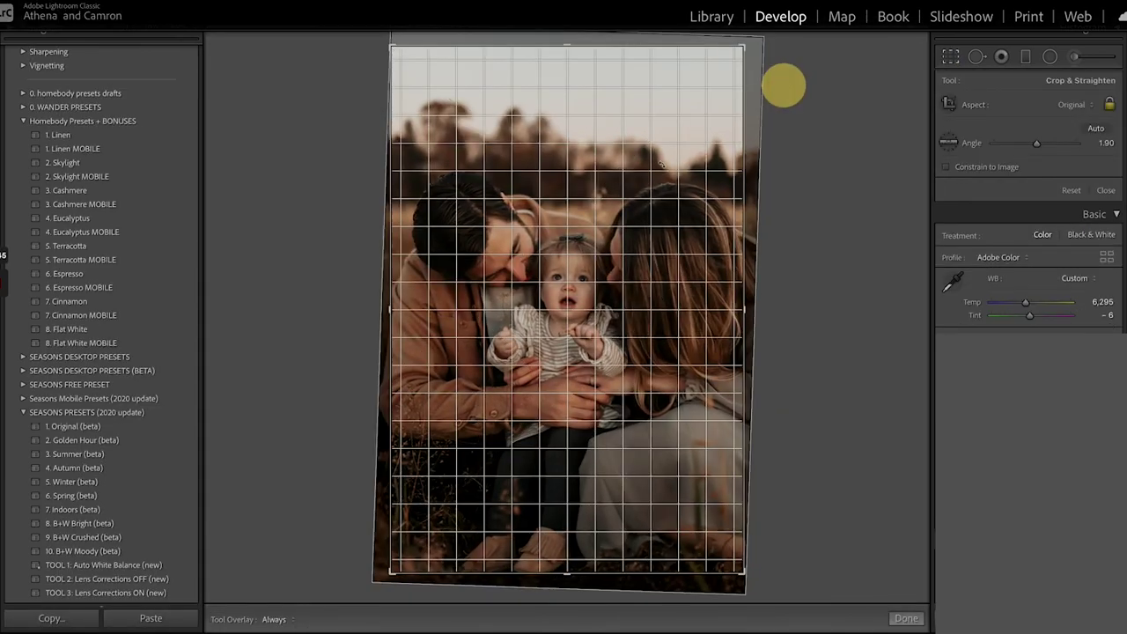
- Paste the warm settings onto the next portrait and spot-remove blemishes on the baby
key("Right")
key("ctrl+shift+v")
left_click(576, 330)
key("q")
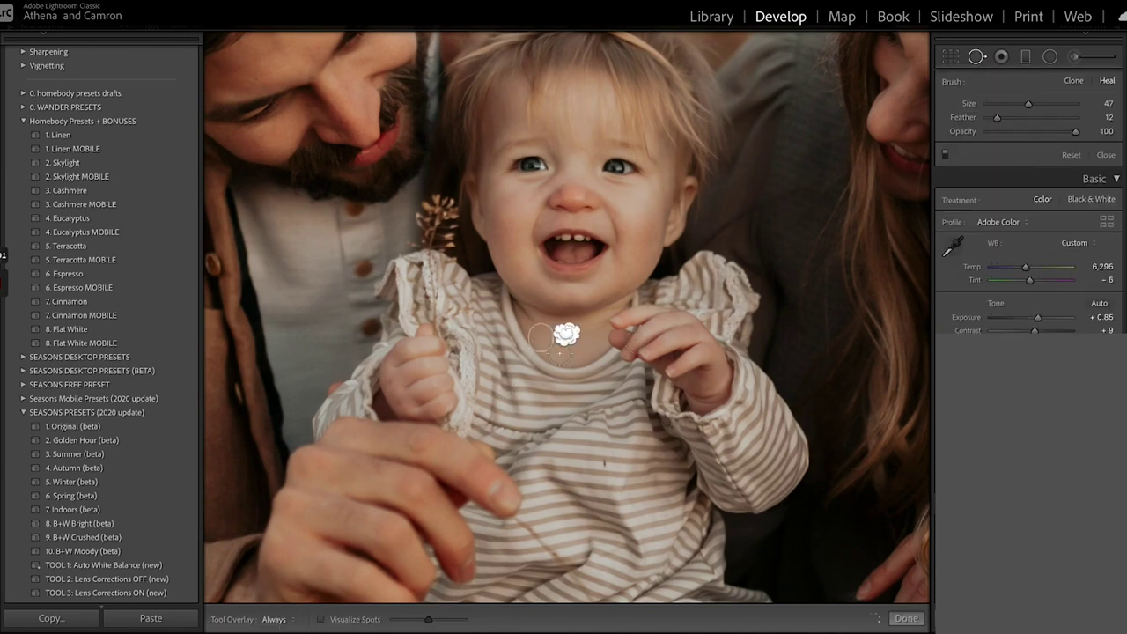
left_click(566, 337)
key("q")
key("z")
- Paste the warm edit onto the next two portraits, retouching the baby and checking the crop
key("Right")
key("ctrl+shift+v")
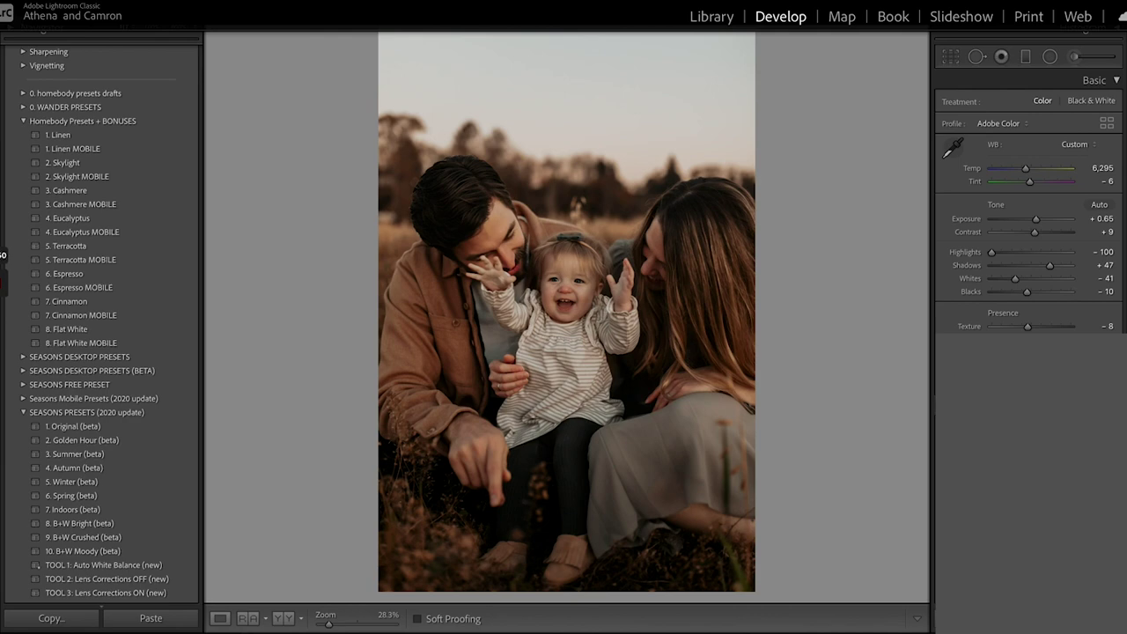
key("Right")
key("ctrl+shift+v")
key("z")
key("q")
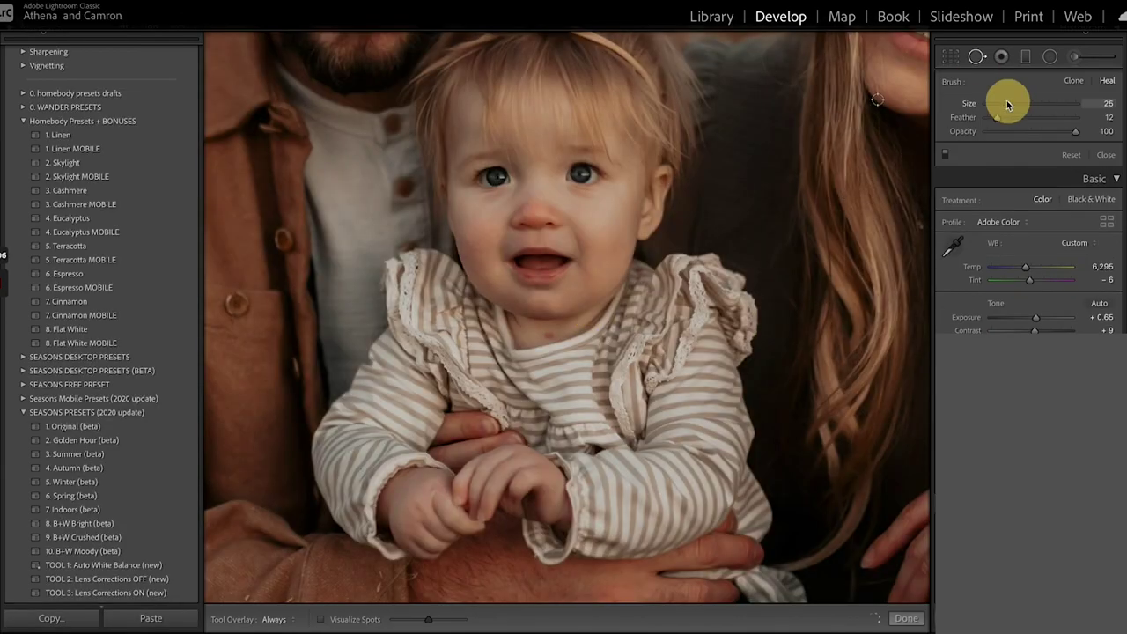
key("r")
- Paste the warm edit onto the following portrait, check its crop and spot-remove the baby
key("Right")
key("Right")
key("ctrl+shift+v")
left_click(953, 61)
key("r")
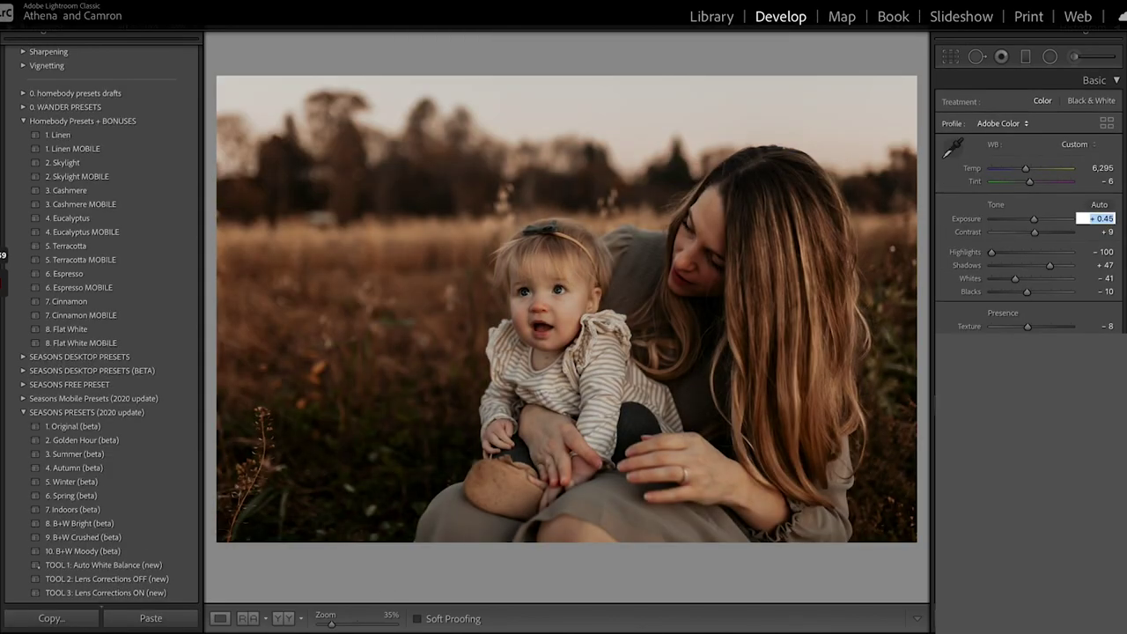
key("z")
key("q")
key("q")
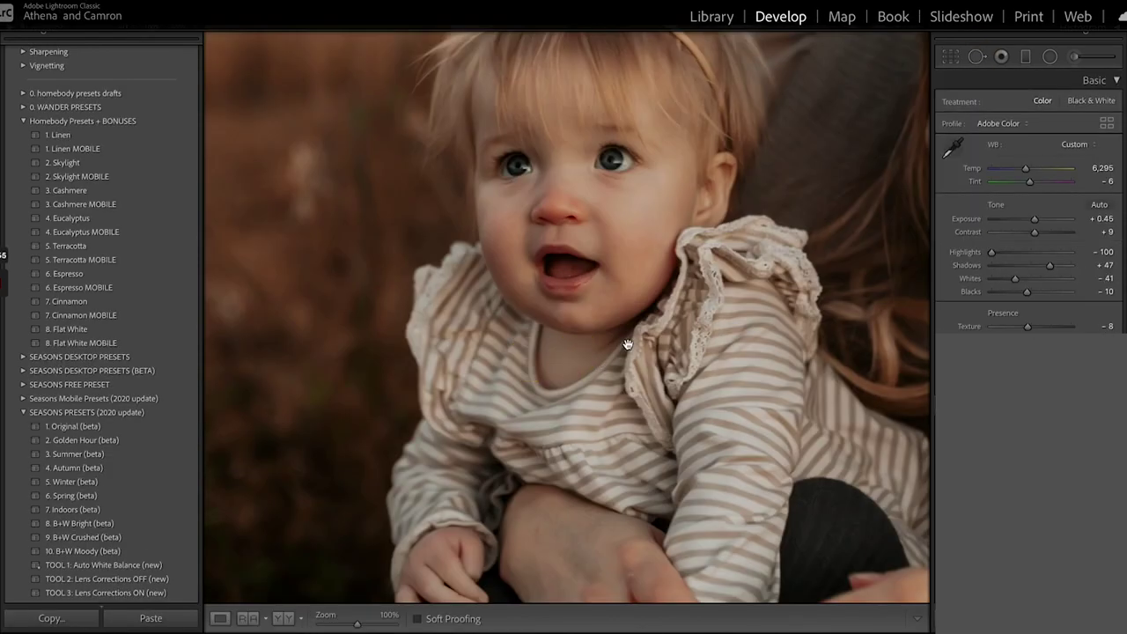
- Paste the warm edit onto the next three portraits, checking each one's straightening and crop
key("Right")
key("ctrl+shift+v")
key("r")
key("r")
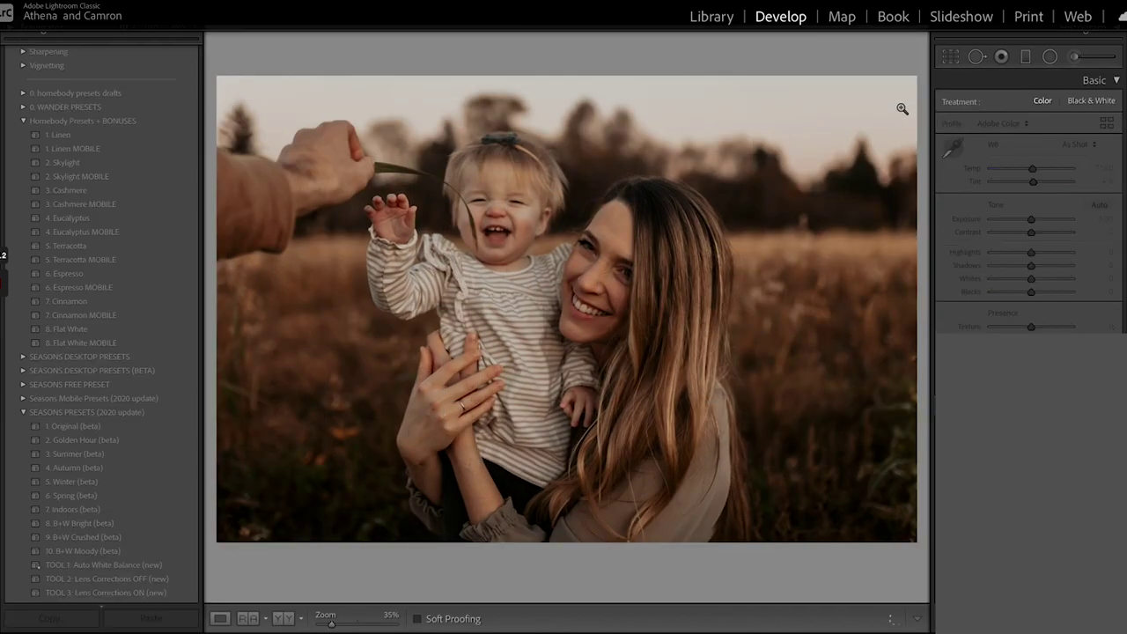
key("Right")
key("ctrl+shift+v")
key("r")
key("r")
key("Right")
key("ctrl+shift+v")
key("z")
key("z")
- Paste the warm edit through the laughing-baby photo onto the family-in-field shot (Temp 6,295, Tint −6)
key("r")
key("r")
key("Right")
key("ctrl+shift+v")
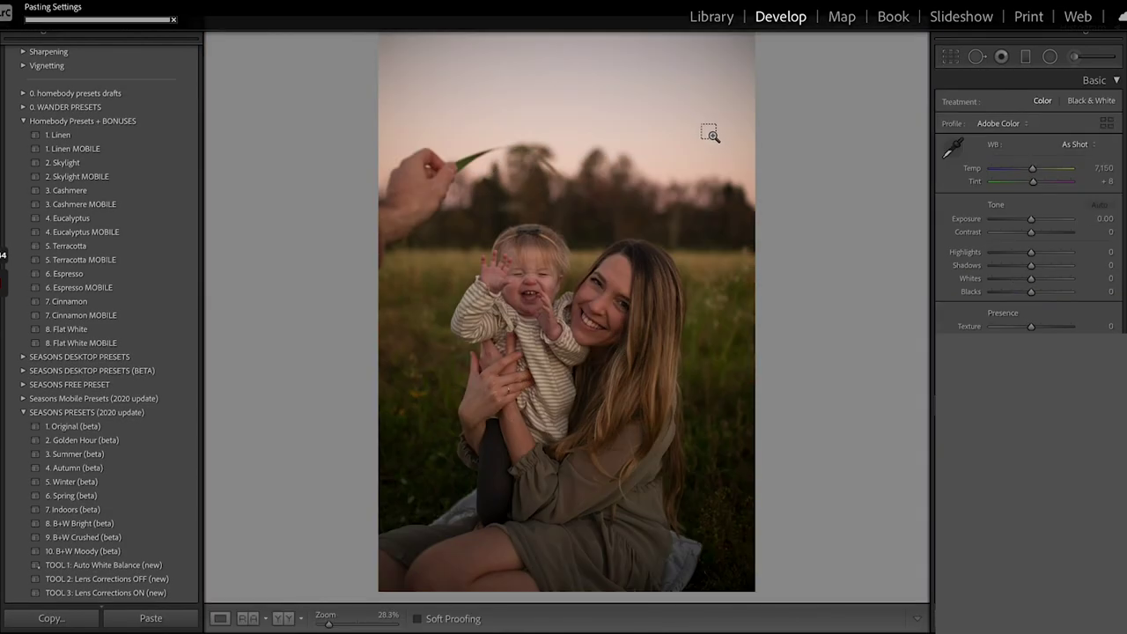
key("r")
key("r")
key("Right")
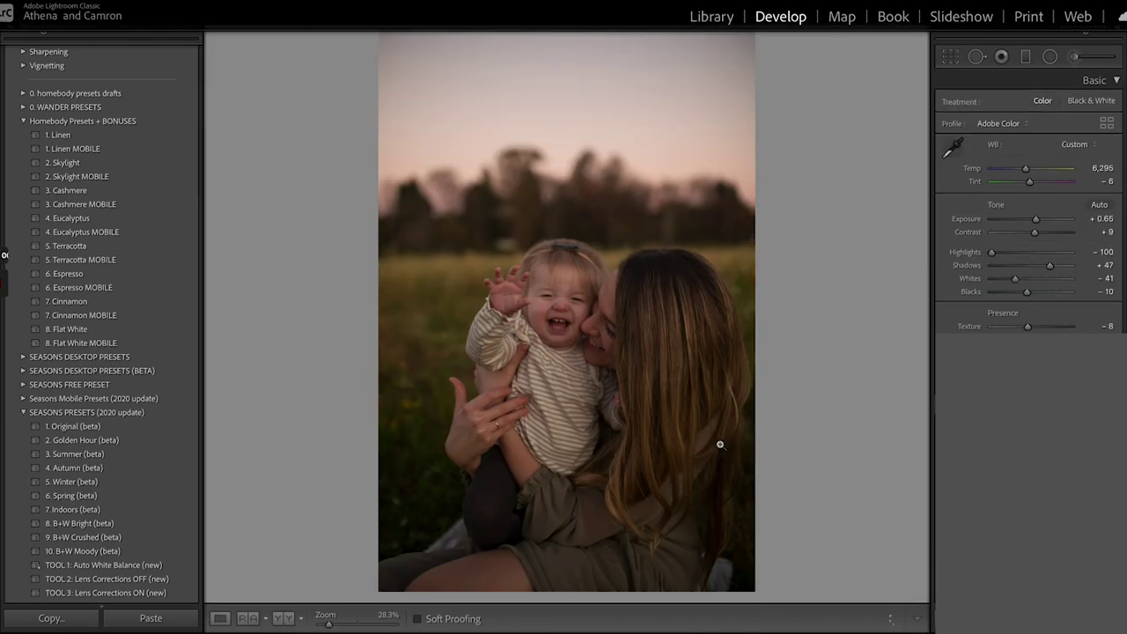
key("ctrl+shift+v")
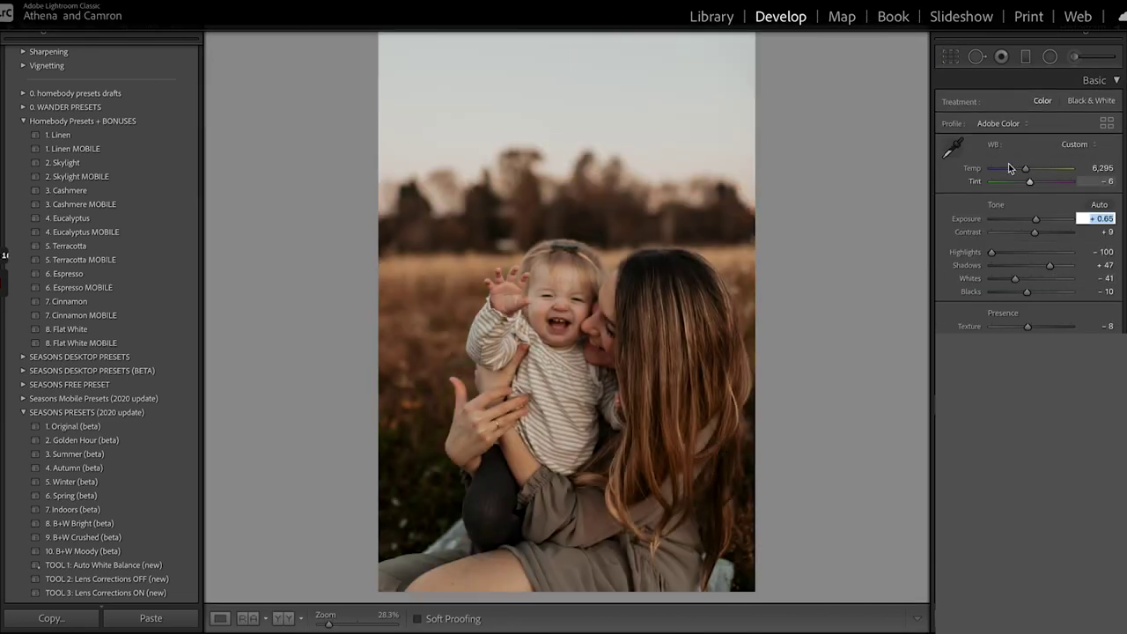
key("r")
key("r")
key("Right")
key("ctrl+shift+v")
- Darken the field photo's sky with a gradient (Saturation 13, Exposure −1.01); straighten the couple shot
key("m")
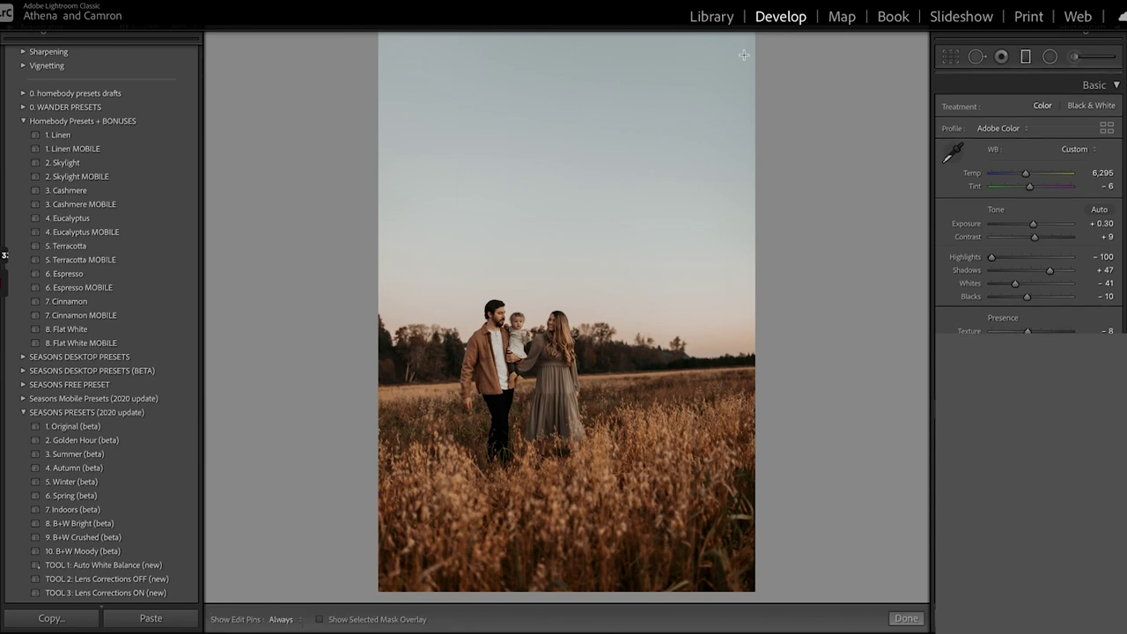
left_click_drag(744, 55, 722, 282)
left_click_drag(1032, 324, 1038, 324)
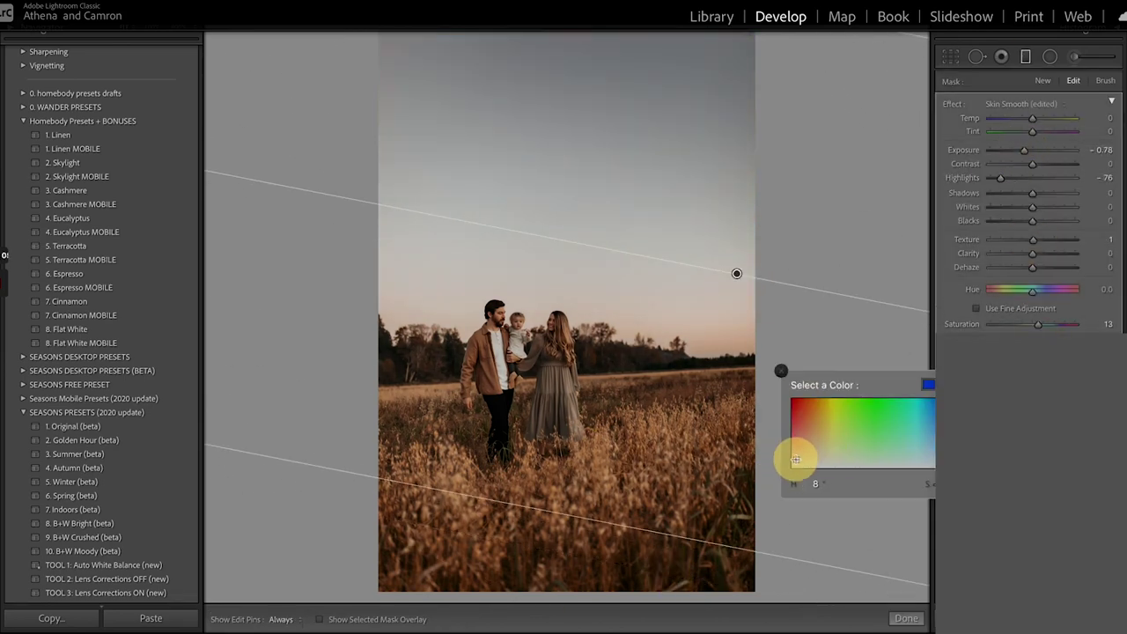
key("r")
key("r")
left_click_drag(1024, 150, 1021, 154)
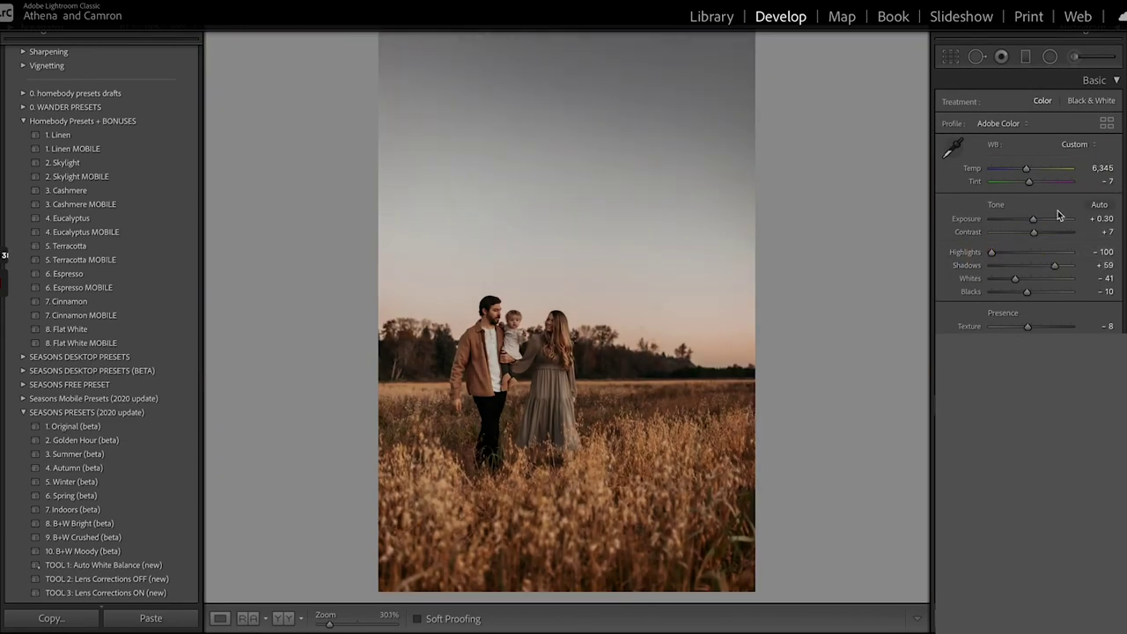
key("r")
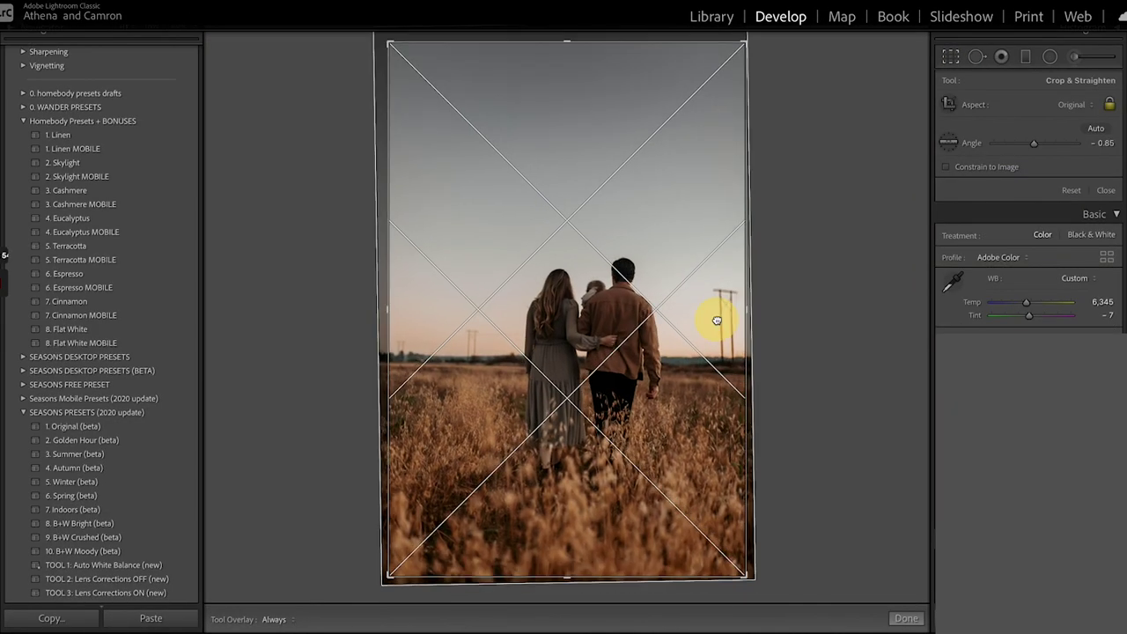
double_click(716, 321)
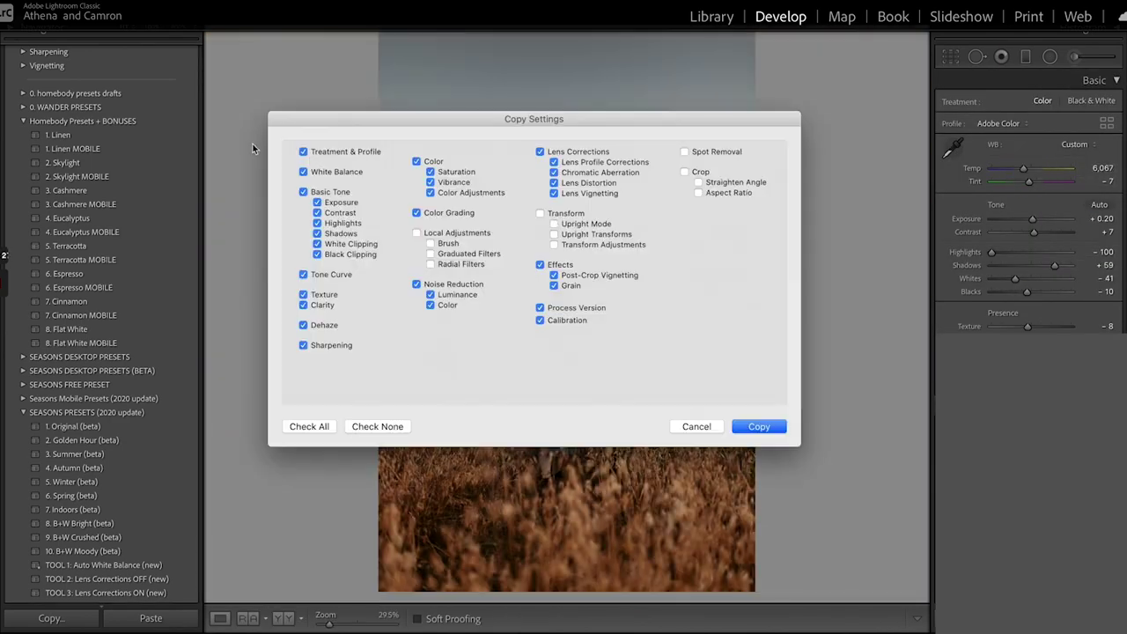
- Copy the warm settings, paste them onto the sunset field photo, and add a sky graduated filter
key("ctrl+v")
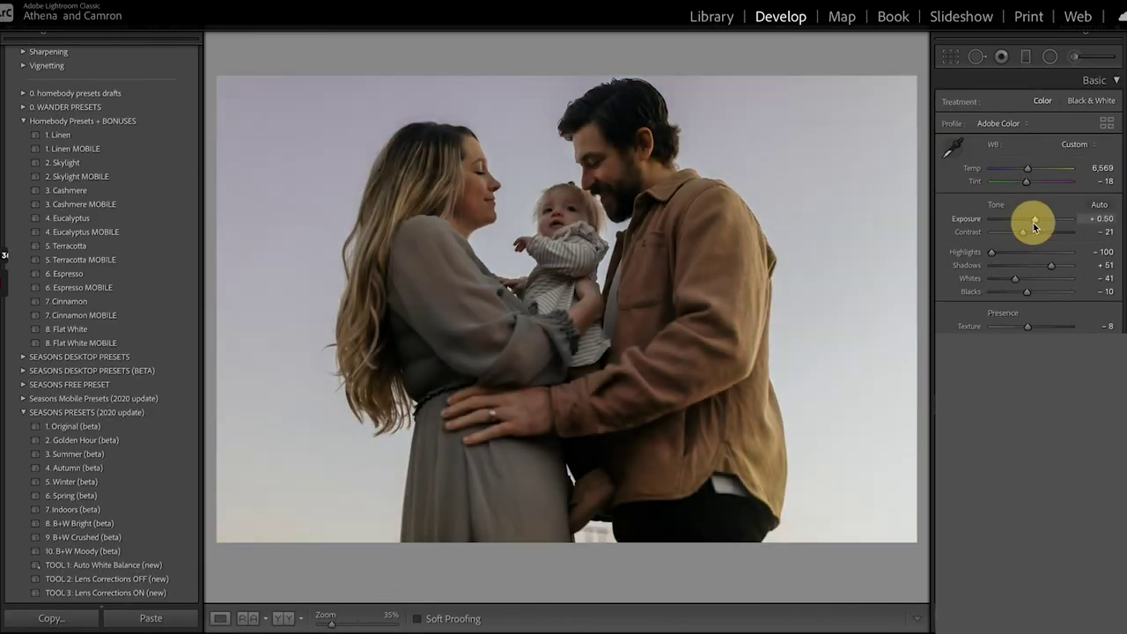
right_click(641, 275)
left_click(66, 329)
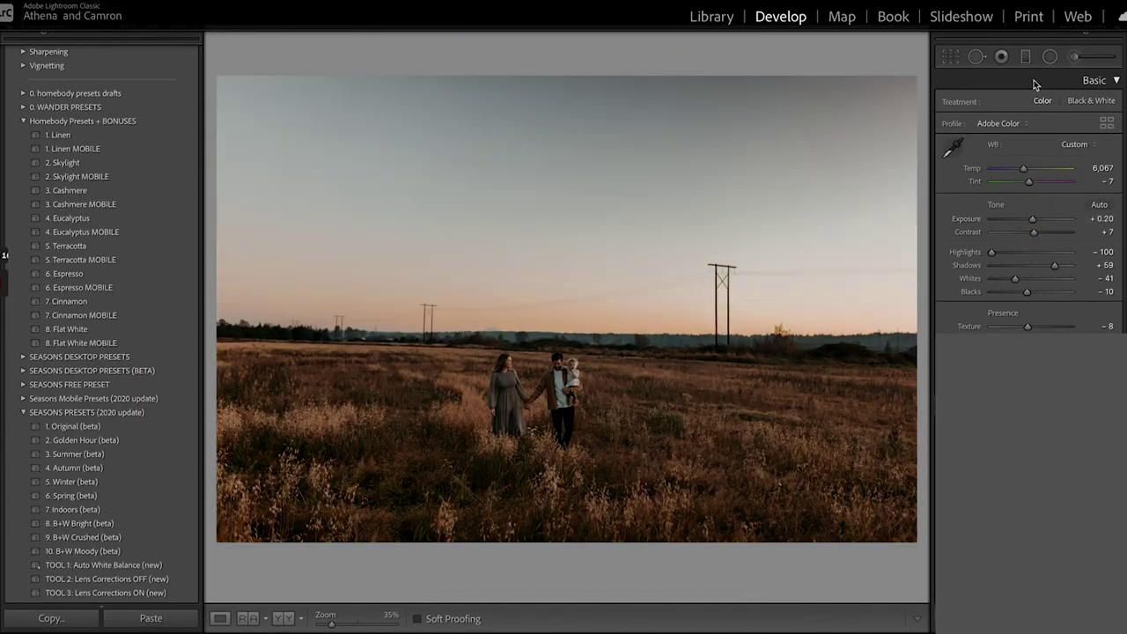
left_click(1026, 57)
left_click_drag(883, 282, 885, 308)
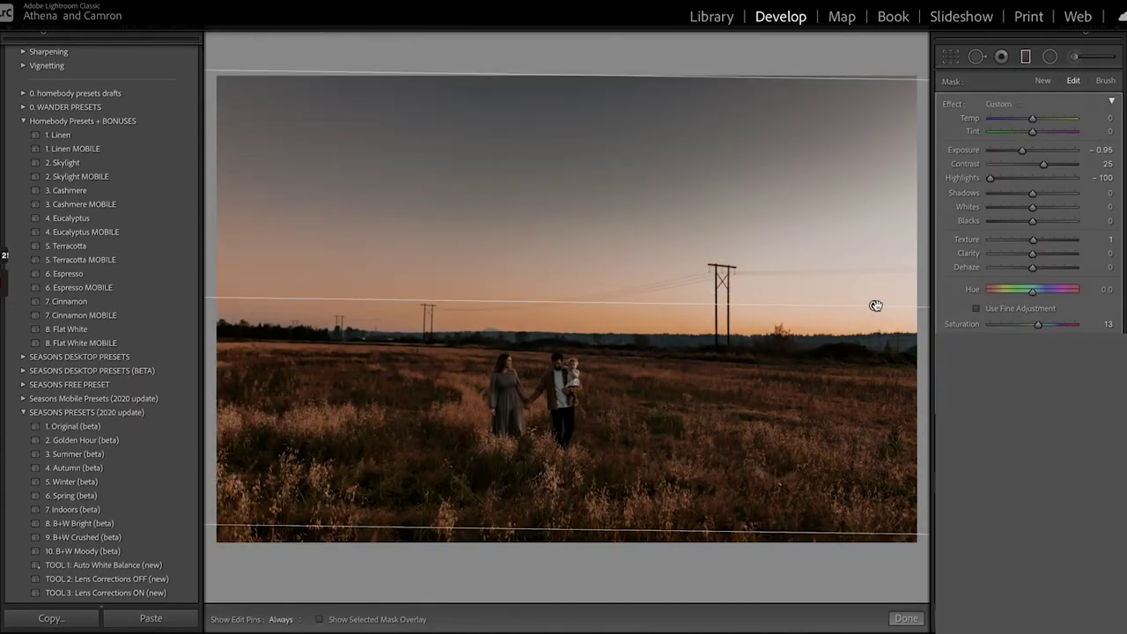
- Tune the sunset photo's blue saturation and exposure, and warm its temperature to 6,280
double_click(1024, 149)
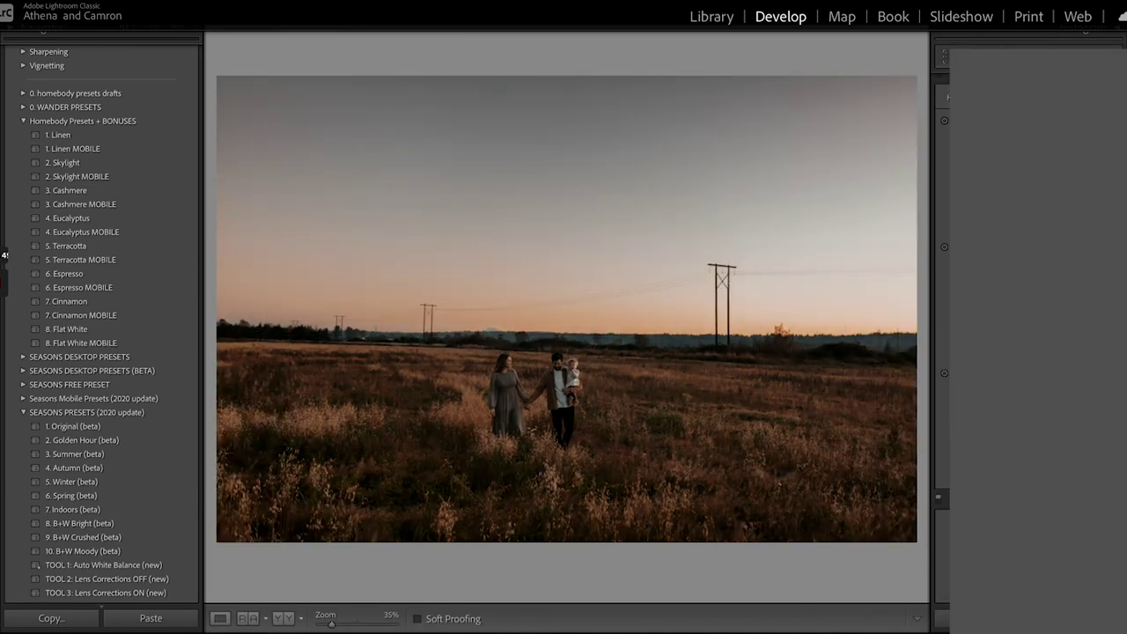
left_click(1018, 327)
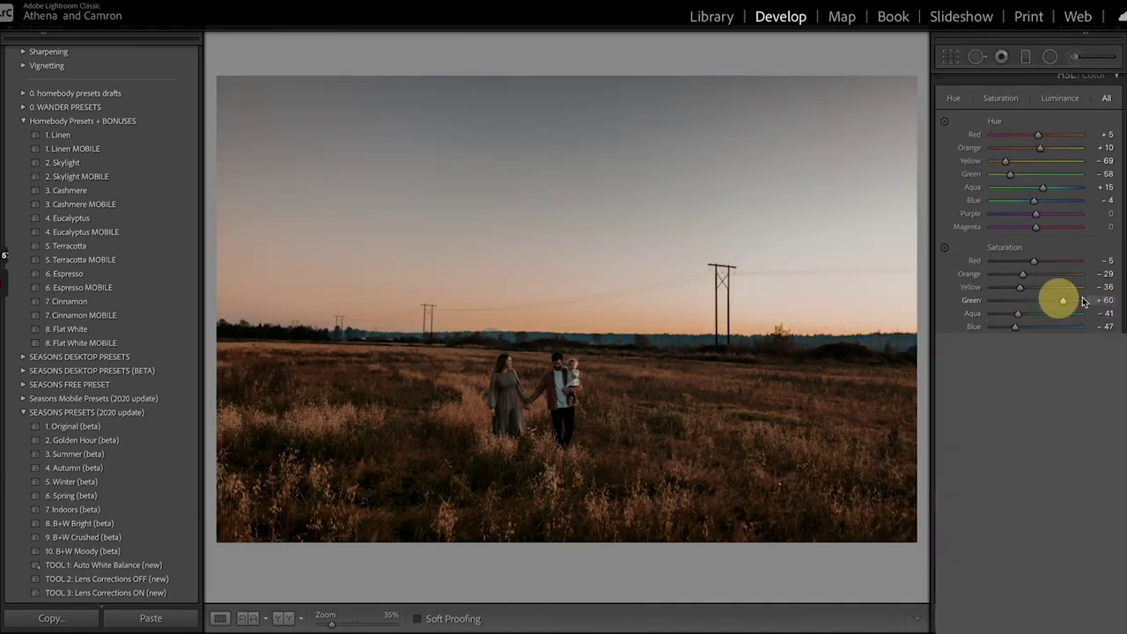
scroll(1018, 279, "up", 5)
scroll(1018, 280, "up", 5)
left_click(1092, 218)
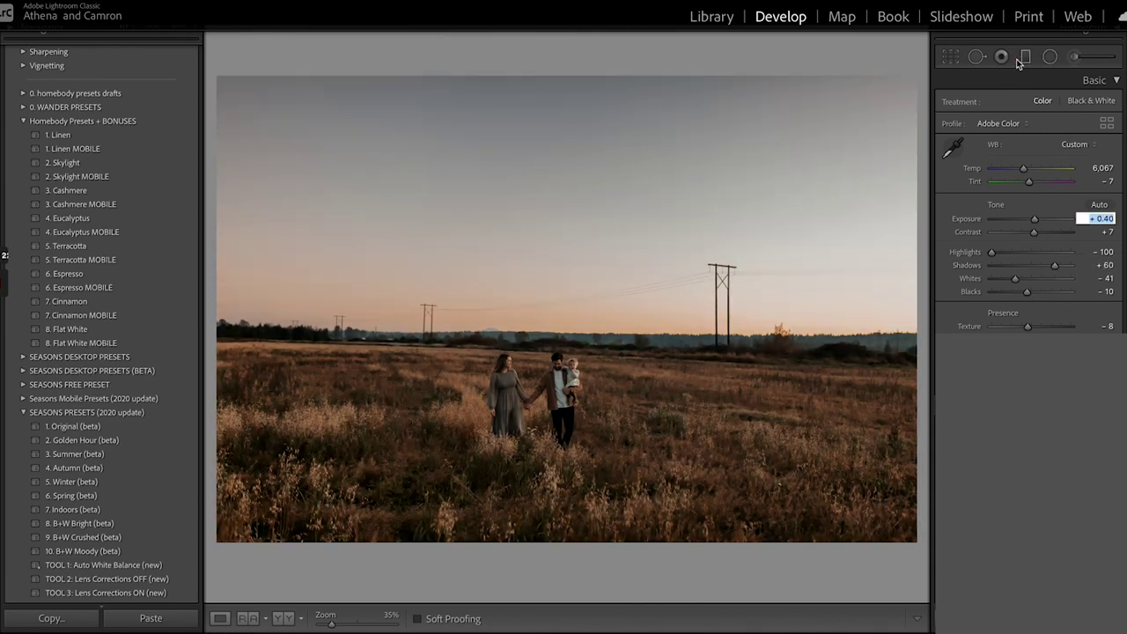
left_click(1018, 62)
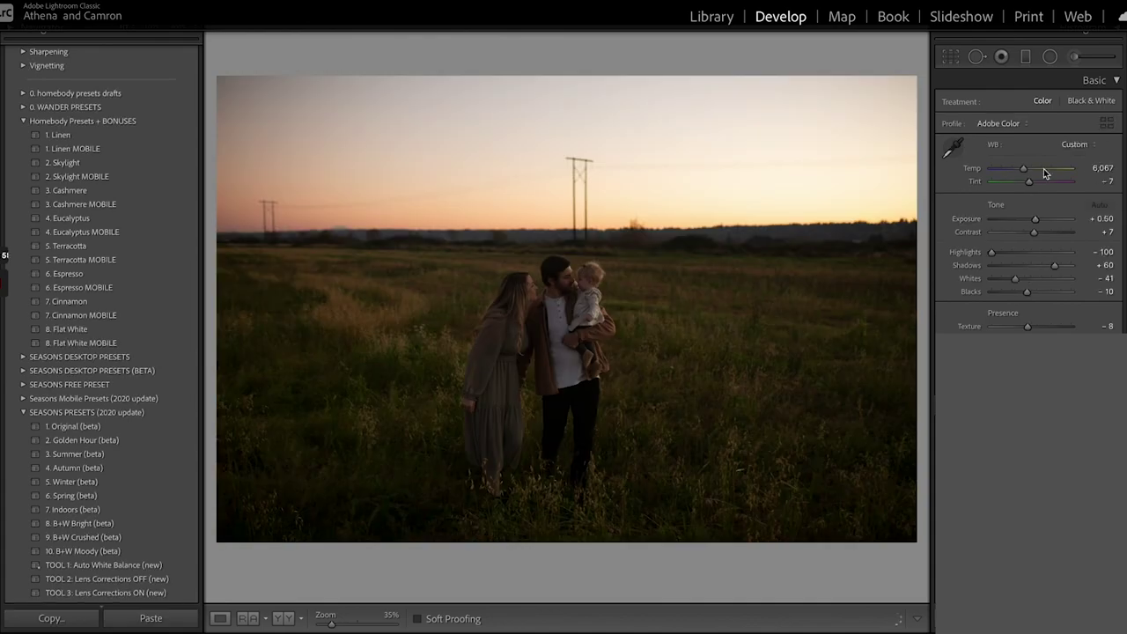
left_click_drag(1023, 168, 1027, 170)
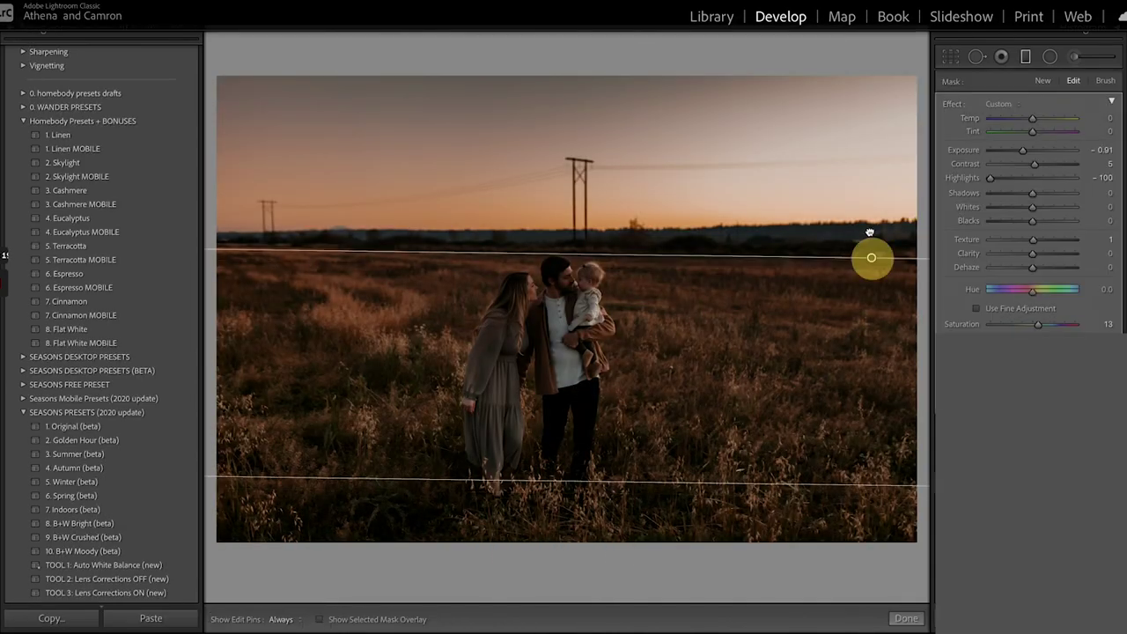
left_click(921, 60)
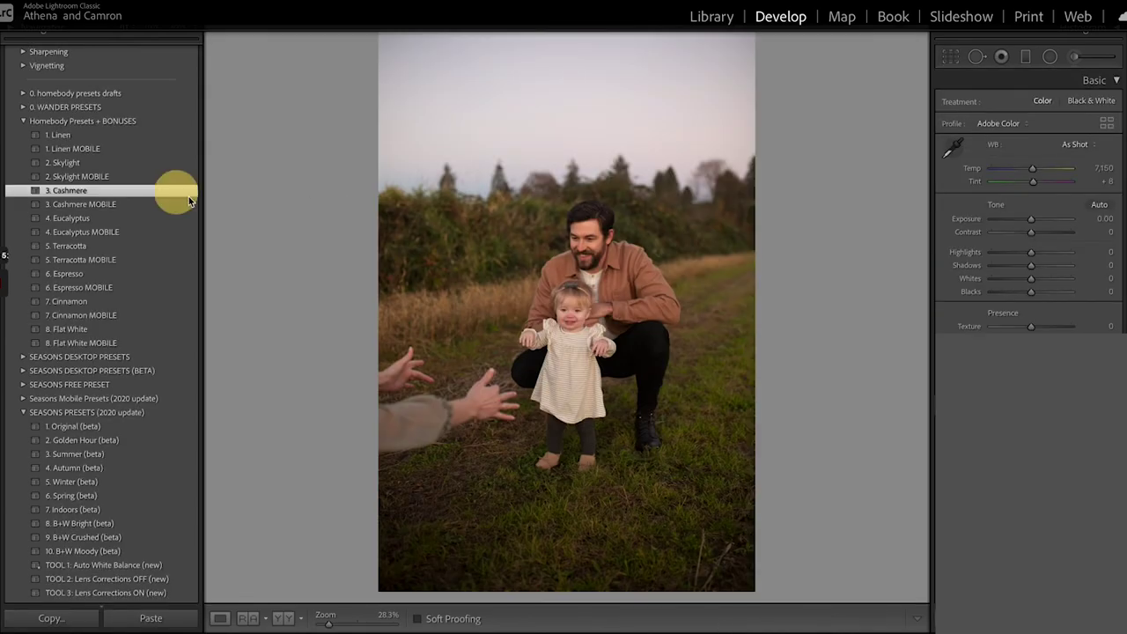
- Rotate and crop the toddler-walking photo, then reposition the landscape family photo within its crop
scroll(1106, 262, "up", 10)
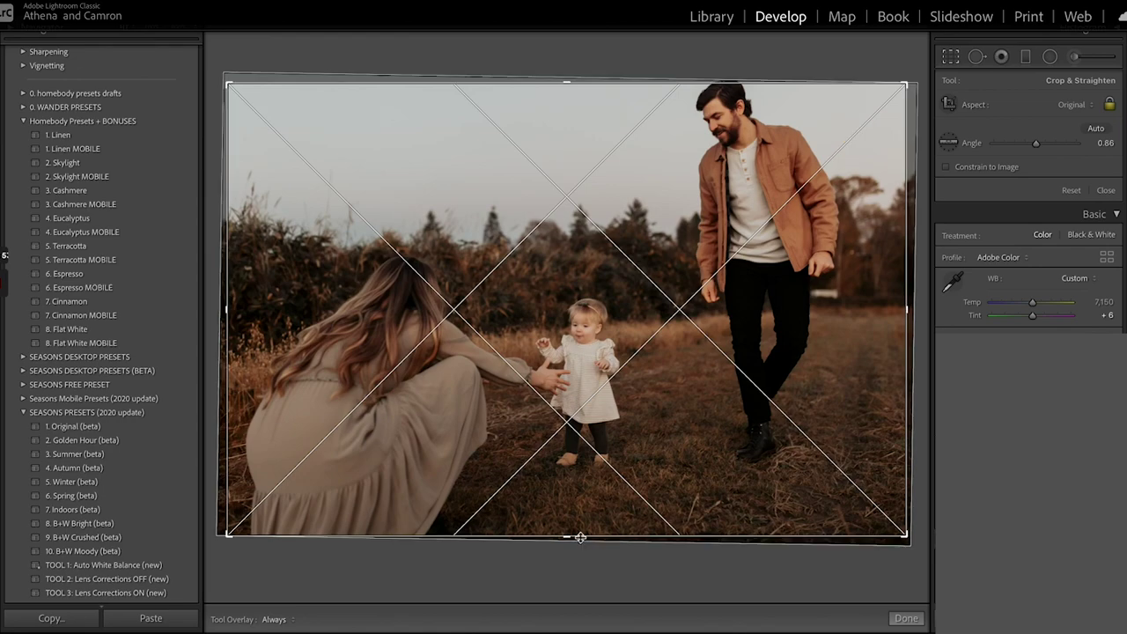
left_click(950, 56)
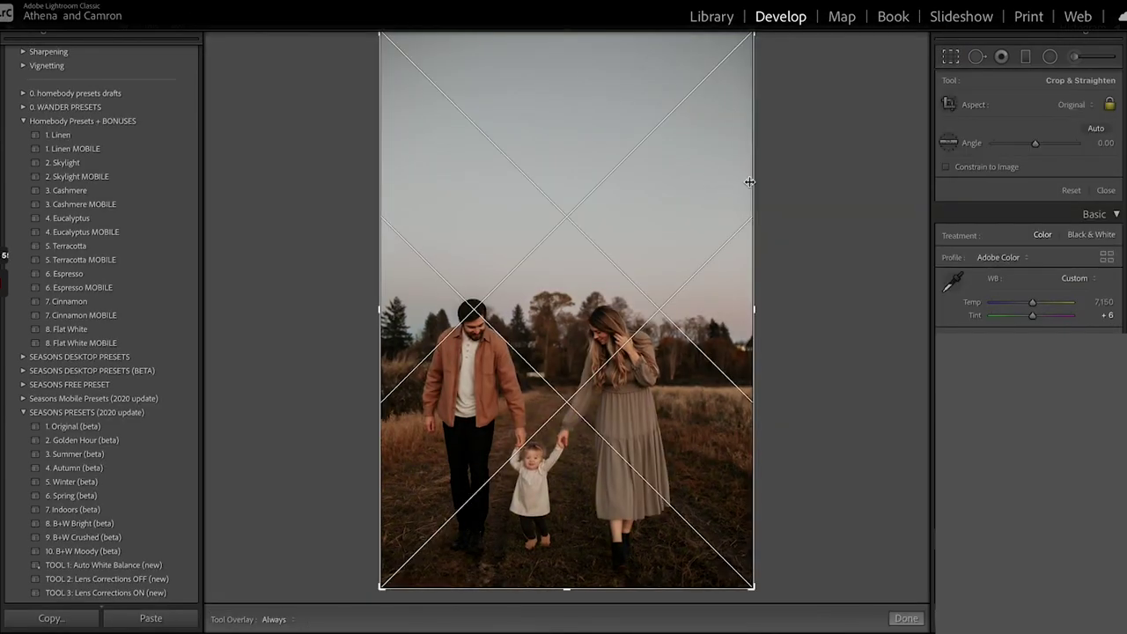
mouse_move(632, 244)
left_mouse_down()
mouse_move(657, 224)
mouse_move(664, 141)
left_mouse_up()
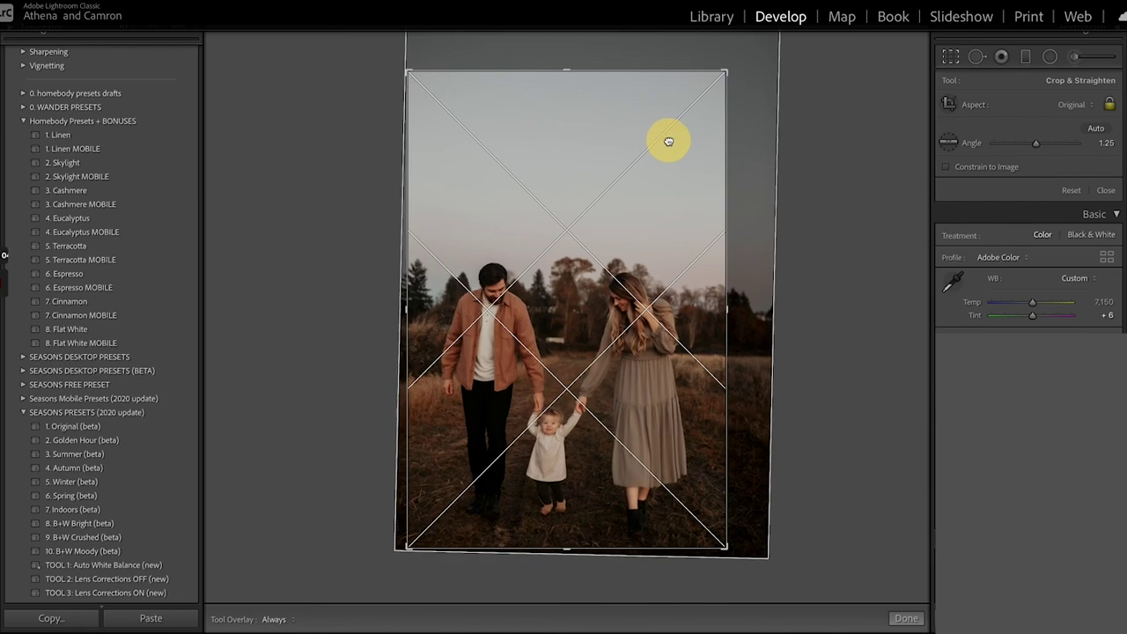
key("Return")
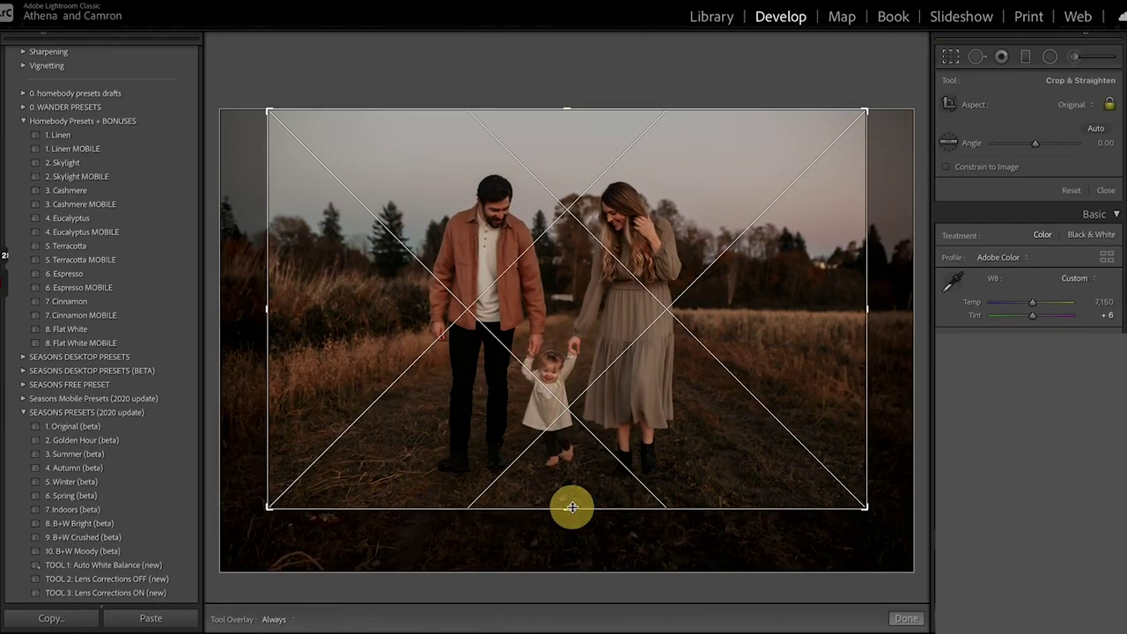
left_click_drag(571, 505, 647, 465)
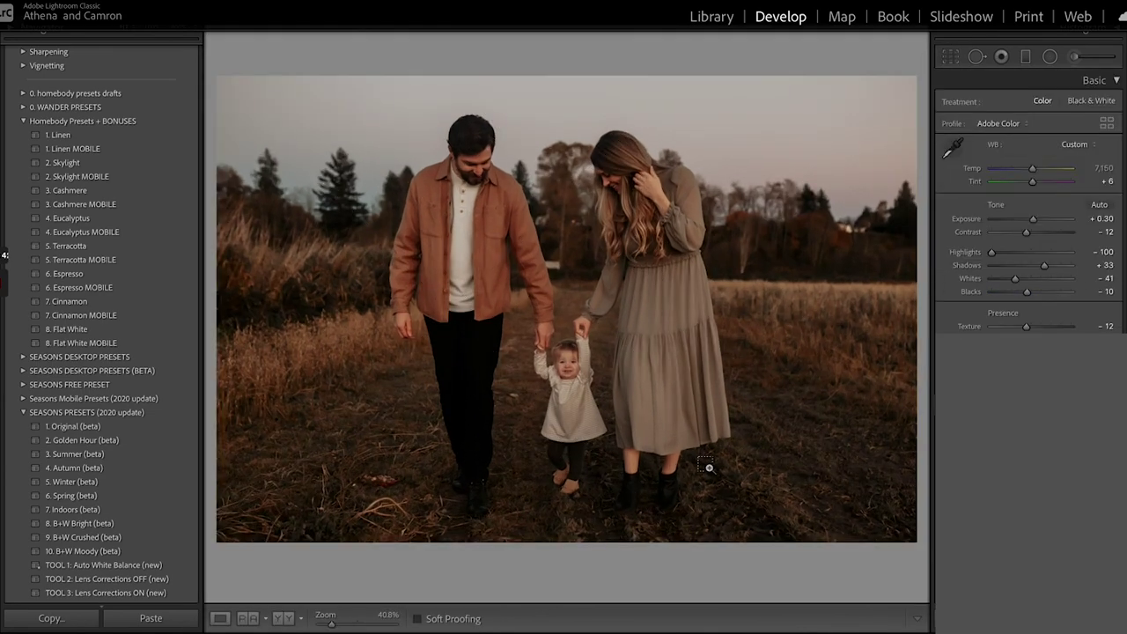
- Paste the warm edit and crop onto the next several photos, checking each crop
key("ctrl+v")
key("r")
key("r")
key("Right")
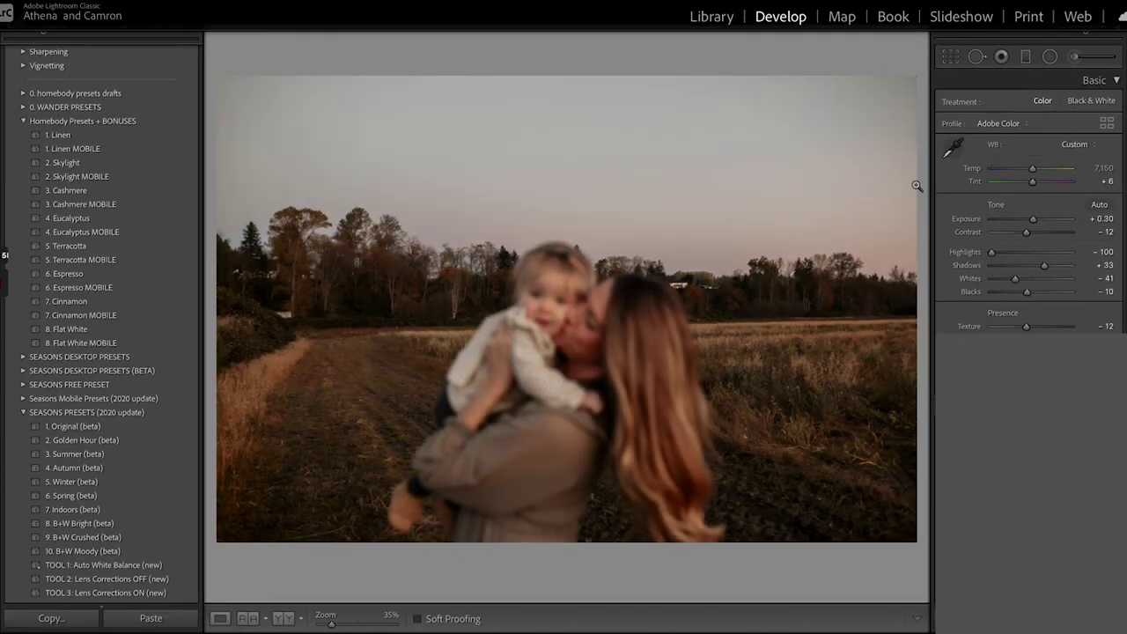
key("r")
key("Right")
key("ctrl+v")
key("r")
key("r")
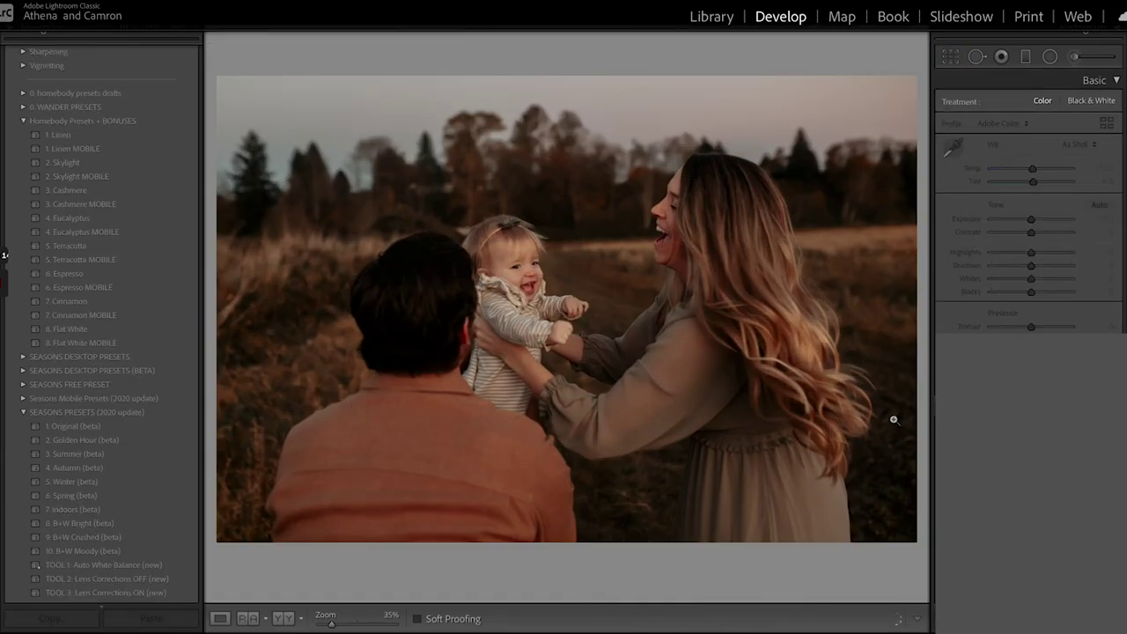
key("Right")
- Paste the warm edit onto the final photos, straighten the raised-baby shot, and adjust the close-up's white balance
key("r")
key("r")
key("Right")
key("r")
key("r")
key("Right")
key("ctrl+v")
key("r")
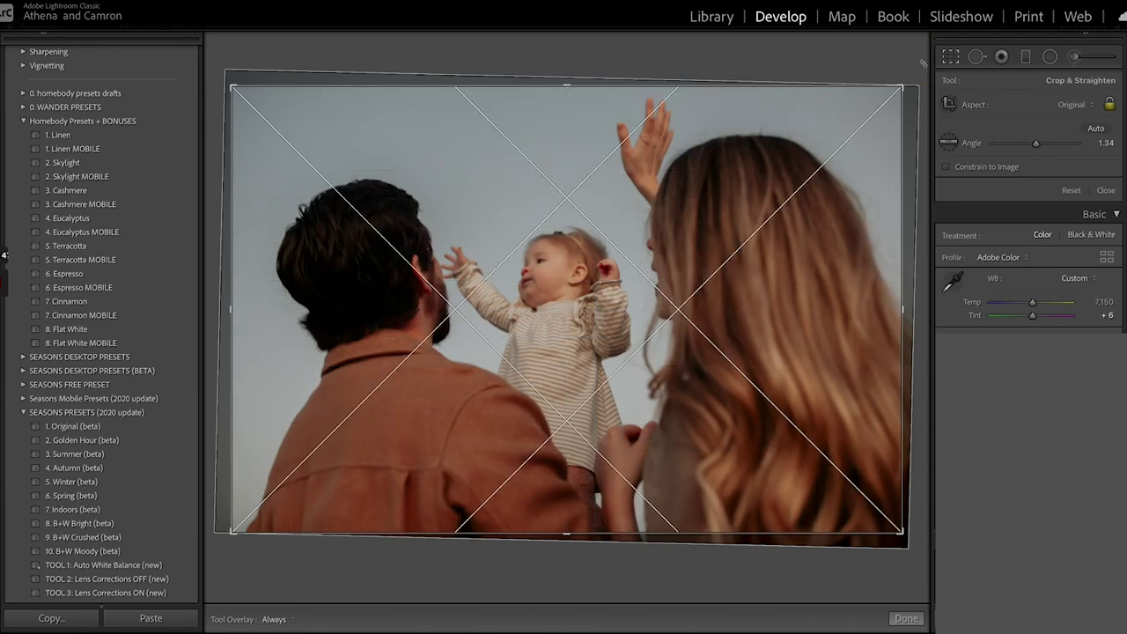
key("r")
key("Right")
key("ctrl+v")
left_click(953, 57)
key("Right")
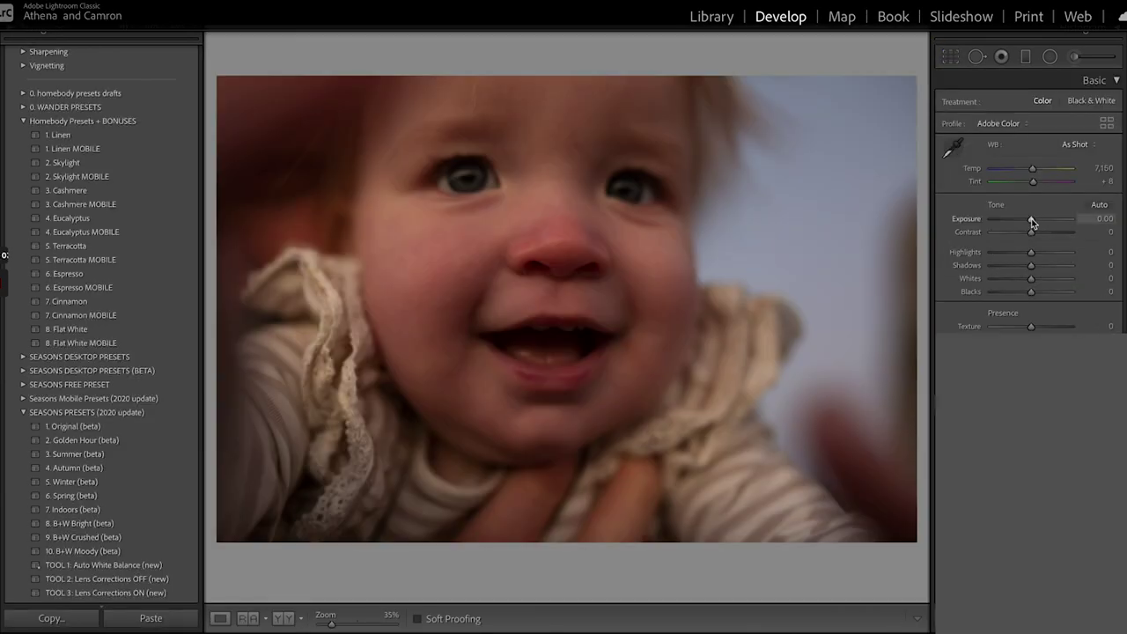
key("ctrl+v")
left_click(1026, 169)
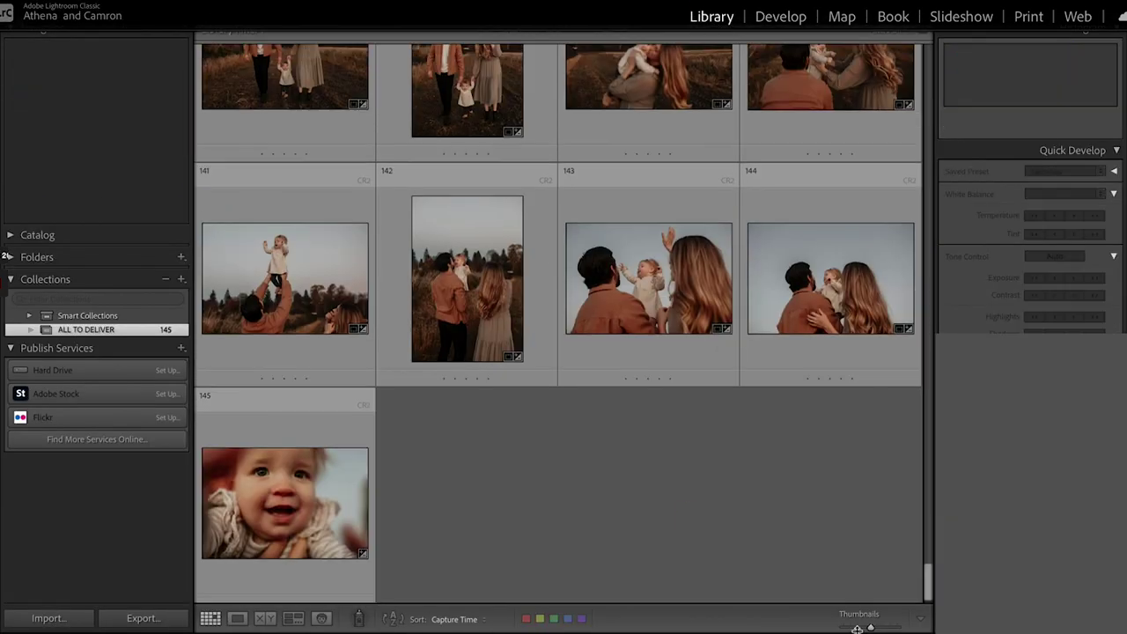